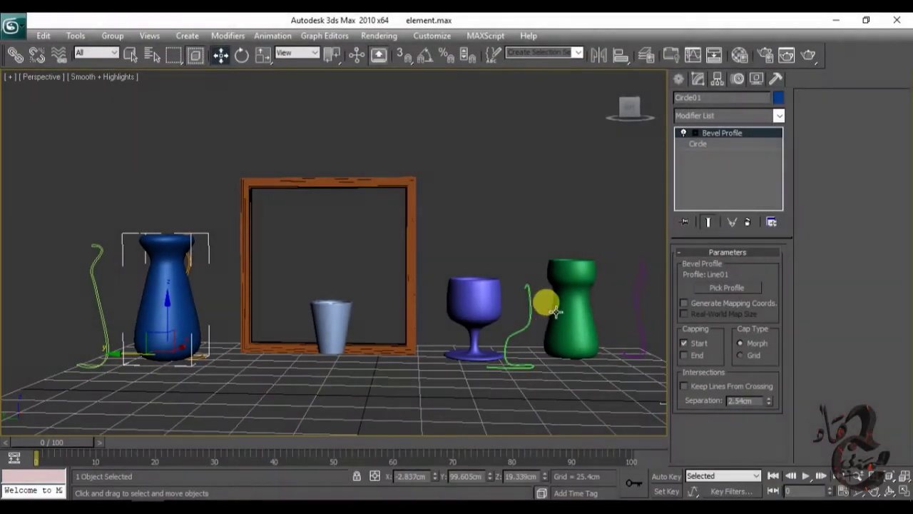
Inspect the Bevel Profile on the goblet, green vase, cup and blue vase, then open the application menu
{"action": "left_click", "coordinate": [508, 239]}
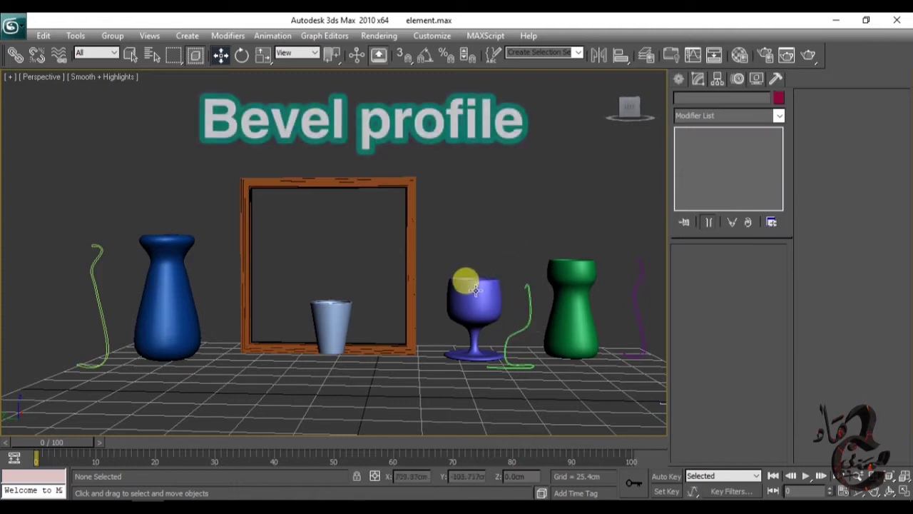
{"action": "left_click", "coordinate": [492, 311]}
{"action": "left_click", "coordinate": [570, 295]}
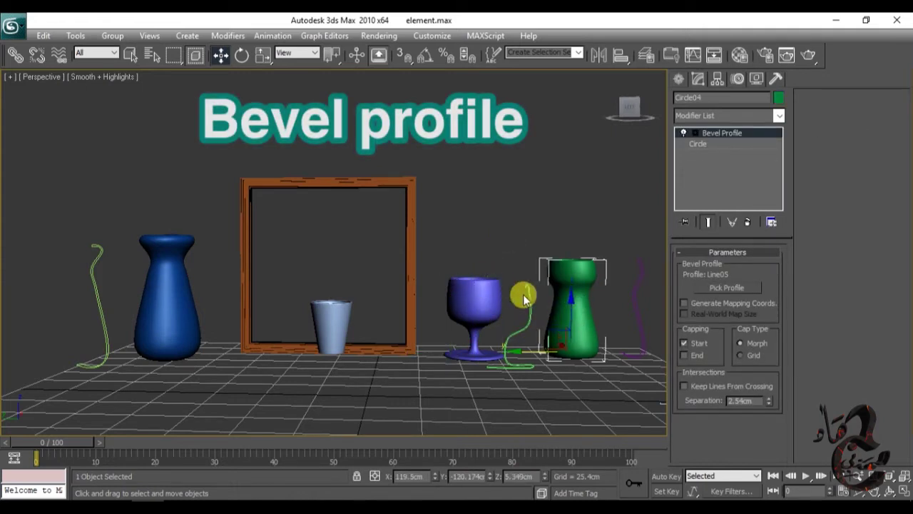
{"action": "left_click", "coordinate": [498, 253]}
{"action": "left_click", "coordinate": [327, 311]}
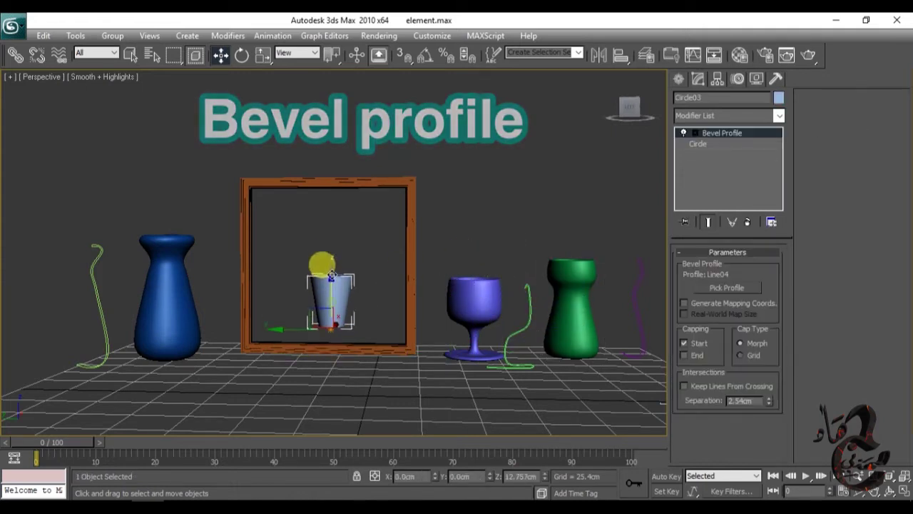
{"action": "left_click", "coordinate": [368, 335]}
{"action": "left_click", "coordinate": [168, 302]}
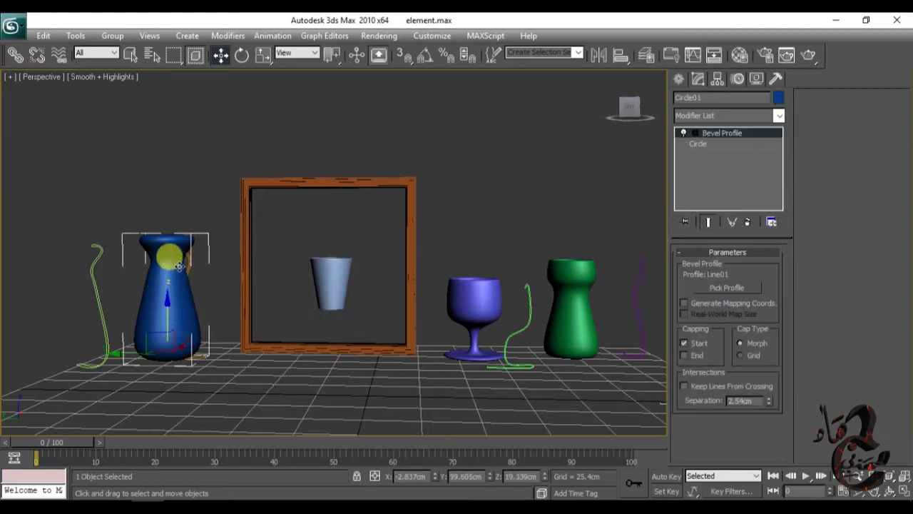
{"action": "left_click", "coordinate": [158, 200]}
{"action": "left_click", "coordinate": [22, 30]}
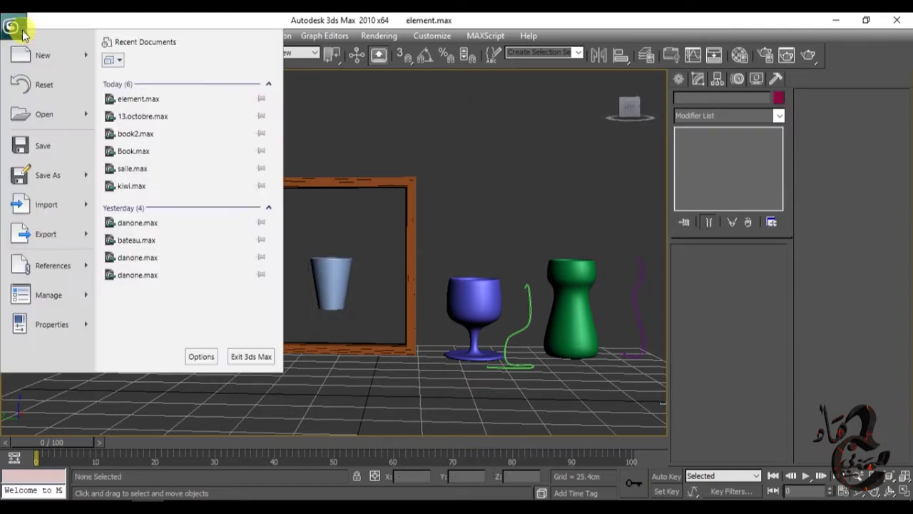
Reset element.max to an empty Untitled scene without saving changes
{"action": "left_click", "coordinate": [43, 57]}
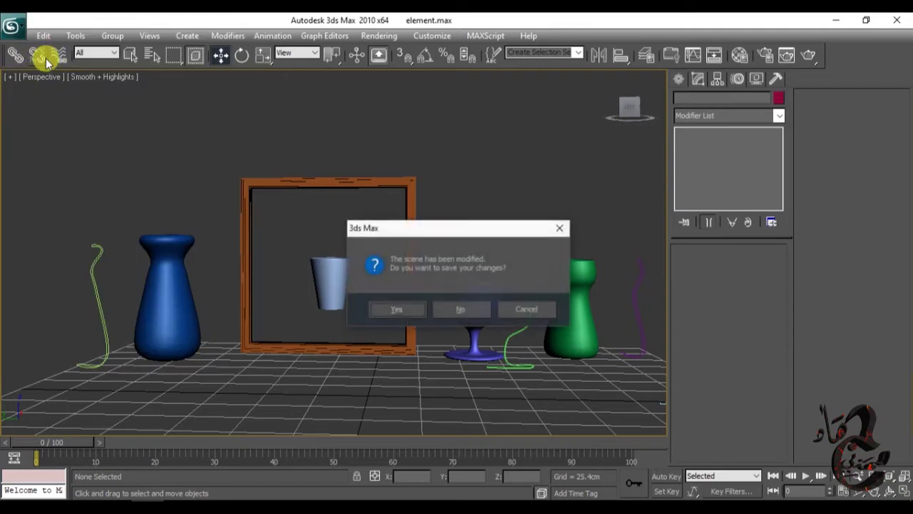
{"action": "left_click", "coordinate": [13, 27]}
{"action": "left_click", "coordinate": [41, 85]}
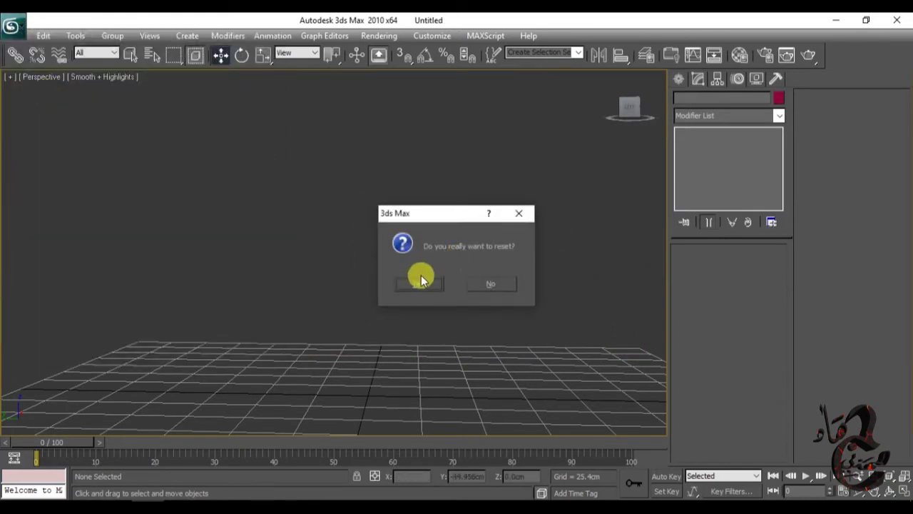
{"action": "left_click", "coordinate": [428, 271]}
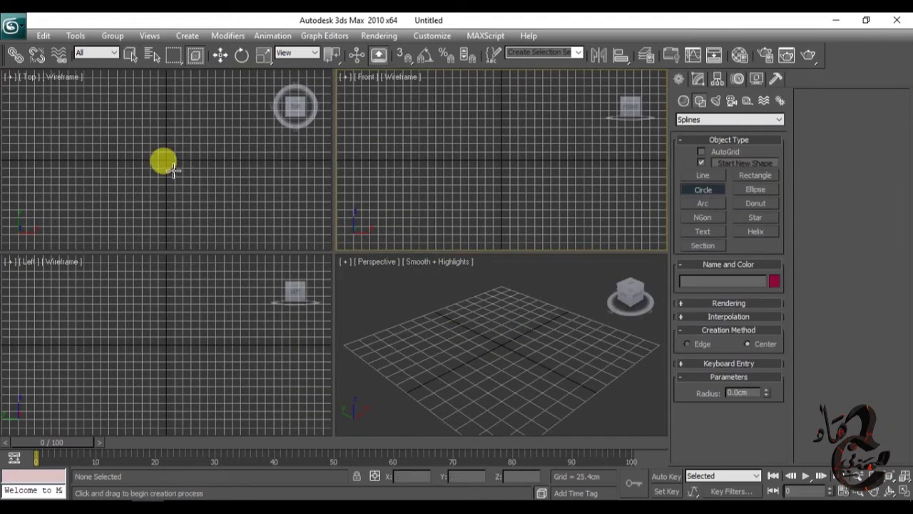
Draw a 56.25 cm circle in the Top view and maximize the Left view
{"action": "left_click_drag", "start_coordinate": [163, 160], "coordinate": [181, 169]}
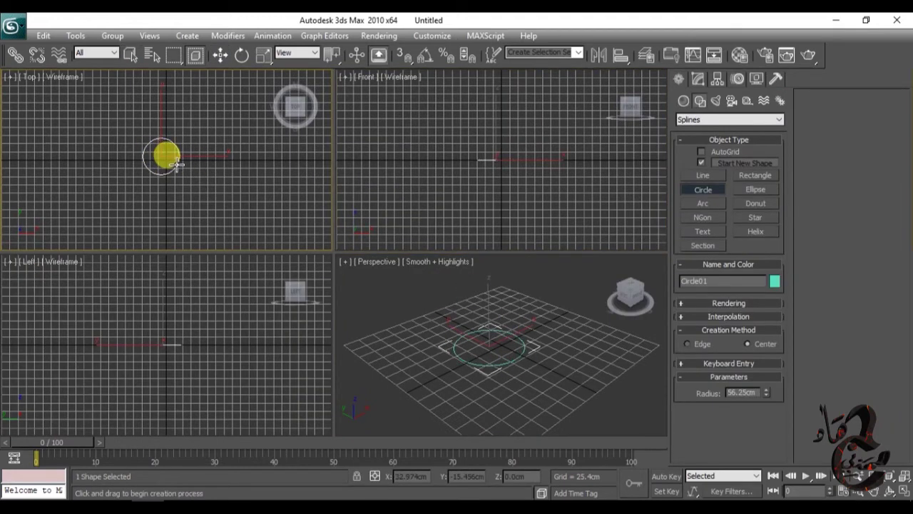
{"action": "key", "text": "w"}
{"action": "right_click", "coordinate": [184, 350]}
{"action": "key", "text": "alt+w"}
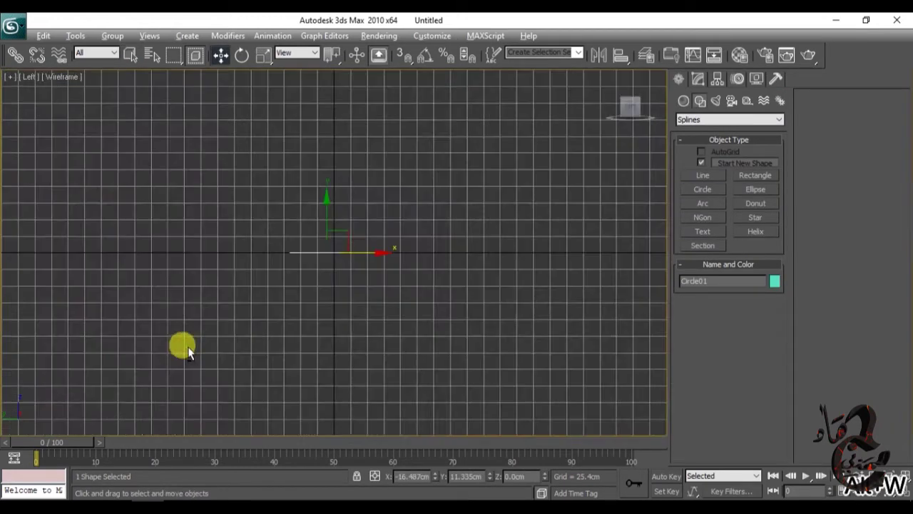
{"action": "middle_click_drag", "start_coordinate": [378, 249], "coordinate": [372, 277]}
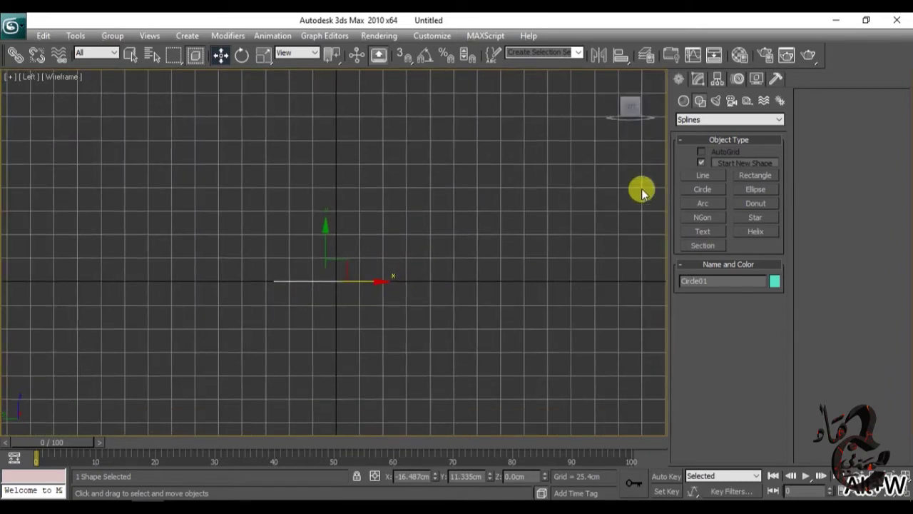
Draw the wavy vertical profile line Line01 beside the circle, then restore the four viewports
{"action": "left_click", "coordinate": [702, 175]}
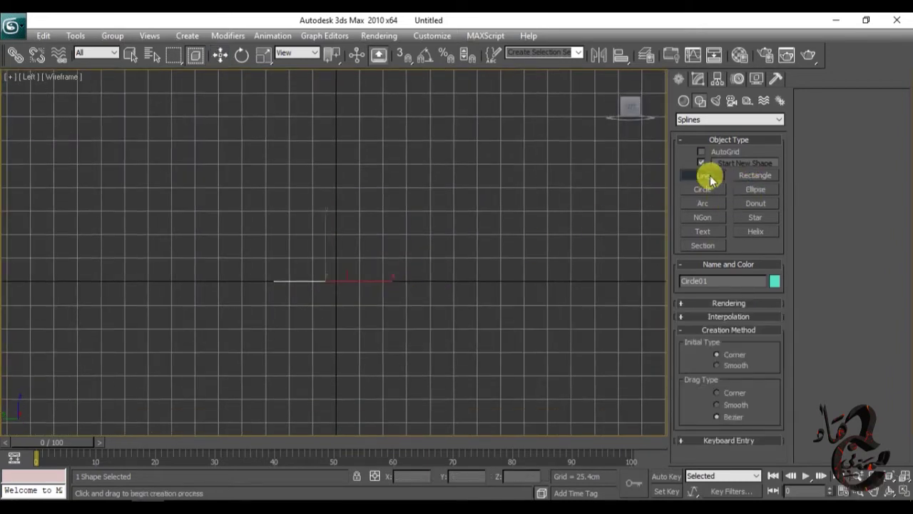
{"action": "mouse_move", "coordinate": [455, 285]}
{"action": "left_mouse_down"}
{"action": "mouse_move", "coordinate": [496, 288]}
{"action": "mouse_move", "coordinate": [500, 232]}
{"action": "left_mouse_up"}
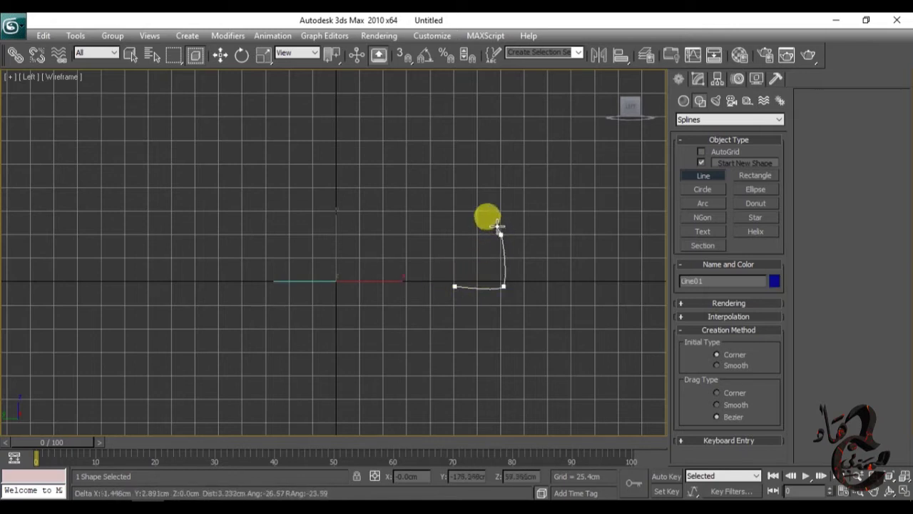
{"action": "left_click", "coordinate": [499, 230]}
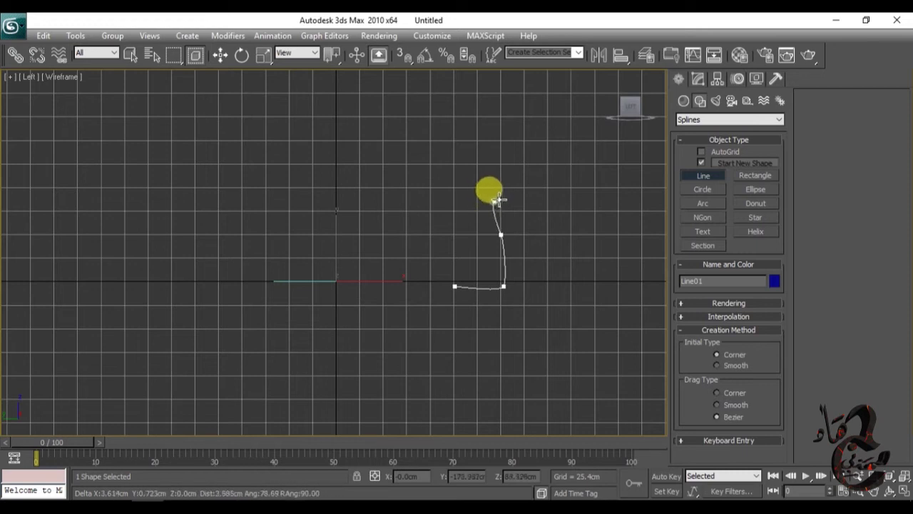
{"action": "left_click", "coordinate": [509, 183]}
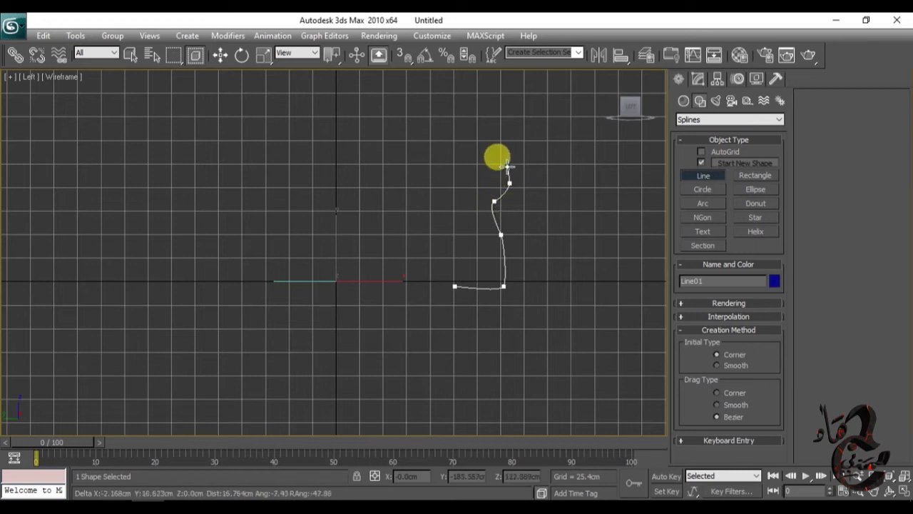
{"action": "left_click", "coordinate": [502, 148]}
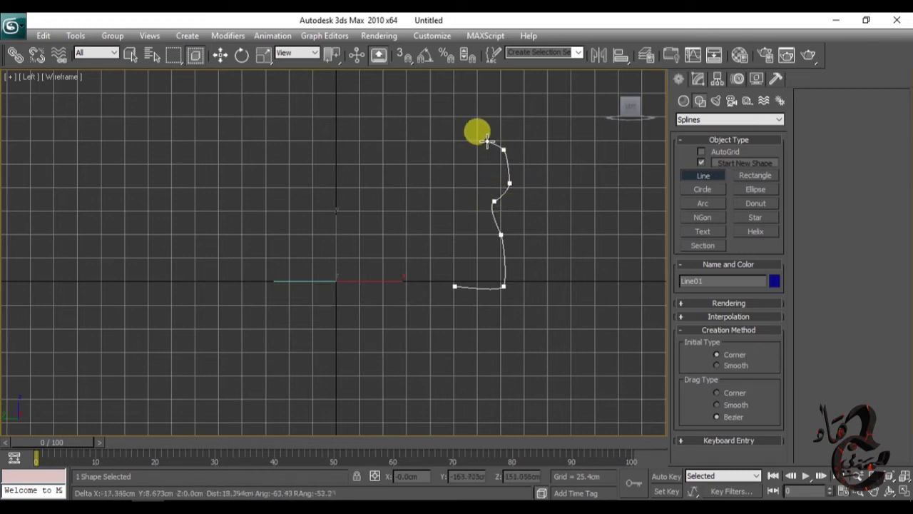
{"action": "left_click", "coordinate": [486, 139]}
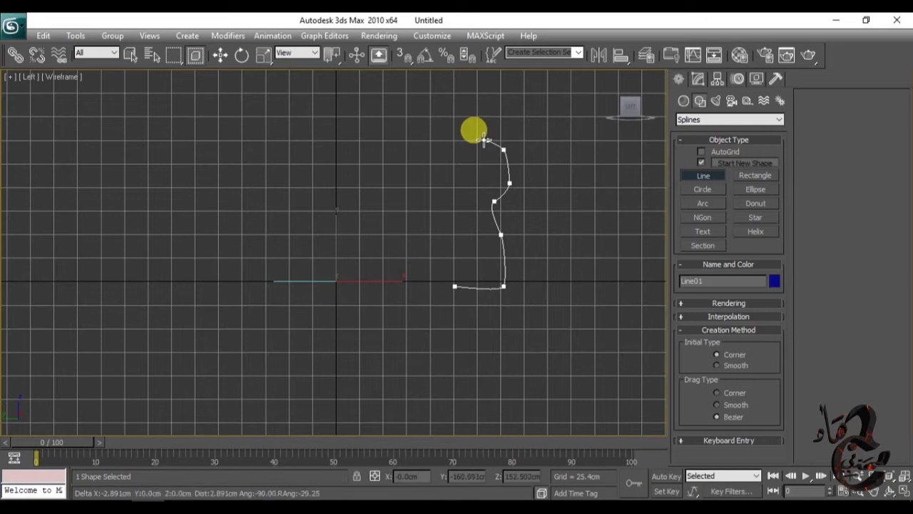
{"action": "right_click", "coordinate": [428, 220]}
{"action": "key", "text": "w"}
{"action": "left_click", "coordinate": [504, 216]}
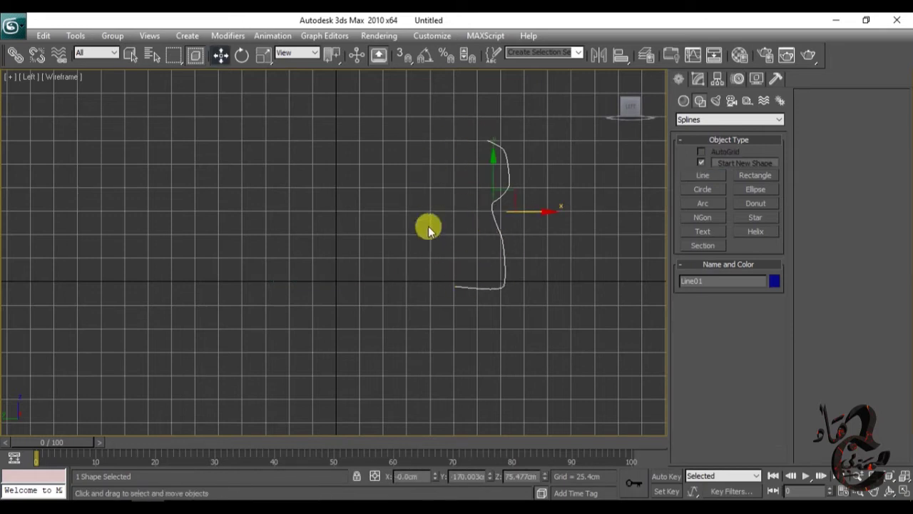
{"action": "key", "text": "alt+w"}
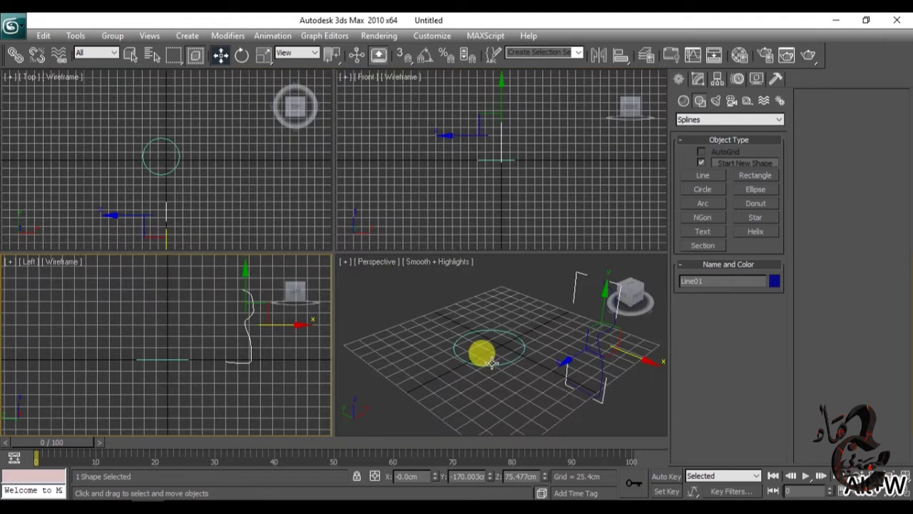
Select Circle01, maximize the Perspective view around it and Line01, and open its modifier list
{"action": "left_click", "coordinate": [492, 362]}
{"action": "mouse_move", "coordinate": [505, 367]}
{"action": "middle_mouse_down"}
{"action": "mouse_move", "coordinate": [463, 369]}
{"action": "mouse_move", "coordinate": [473, 359]}
{"action": "middle_mouse_up"}
{"action": "key", "text": "alt+w"}
{"action": "middle_click_drag", "start_coordinate": [287, 306], "coordinate": [402, 338]}
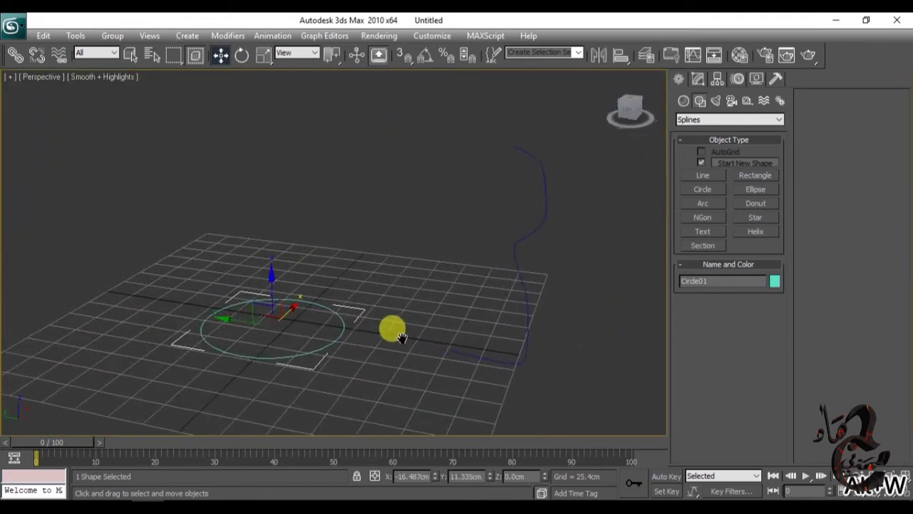
{"action": "left_click", "coordinate": [698, 80]}
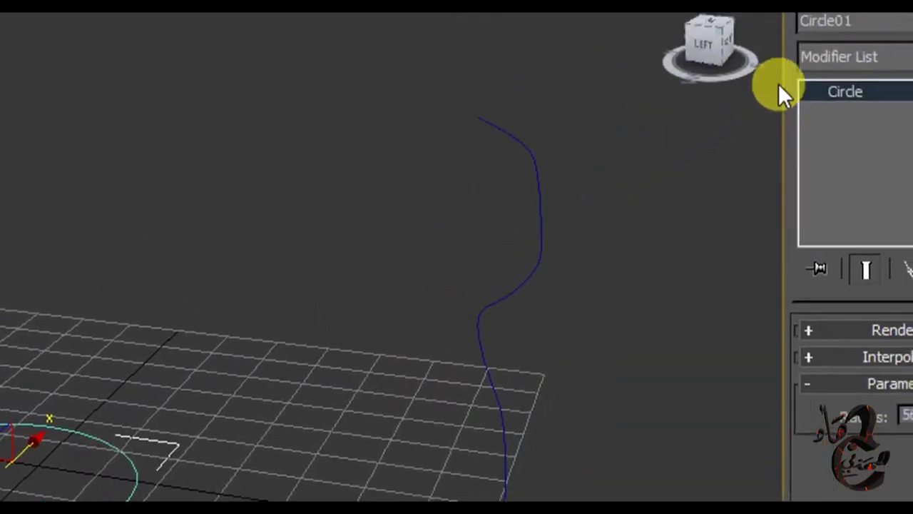
{"action": "left_click", "coordinate": [772, 89]}
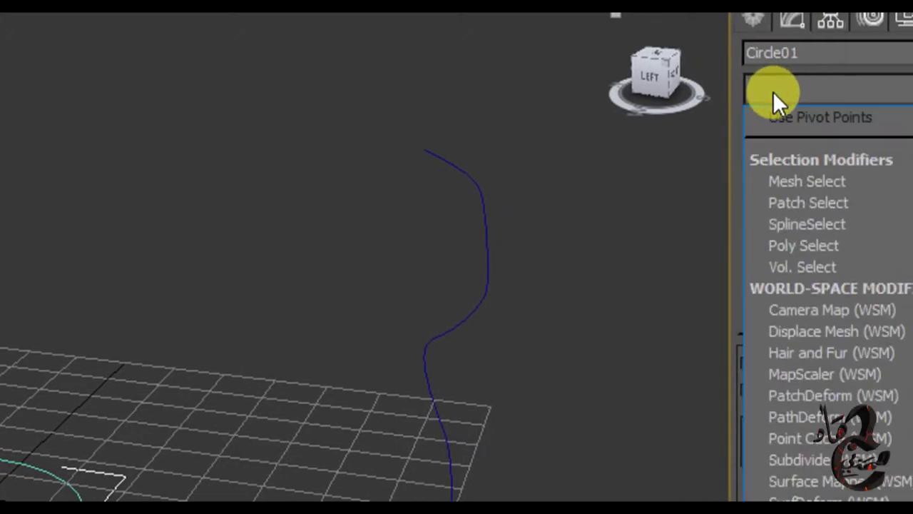
Add a Bevel Profile modifier to the circle using Line01 as the profile
{"action": "key", "text": "b"}
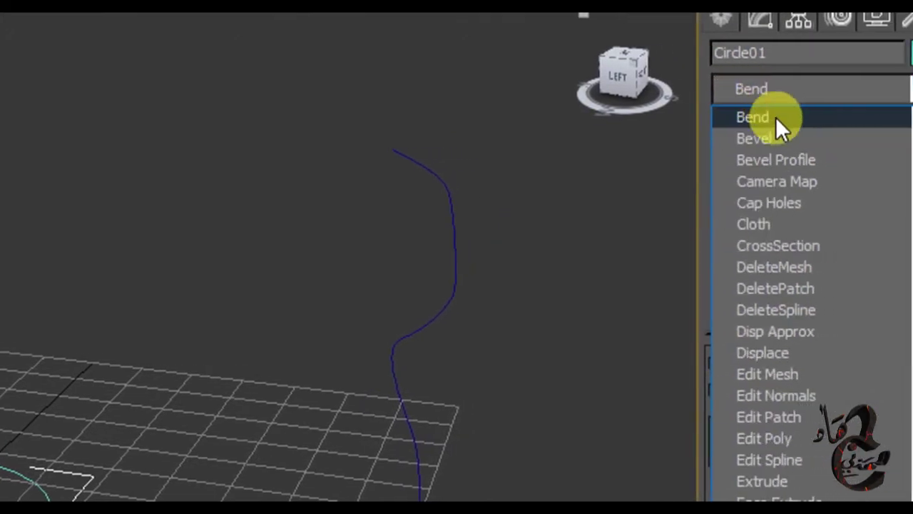
{"action": "left_click", "coordinate": [770, 158]}
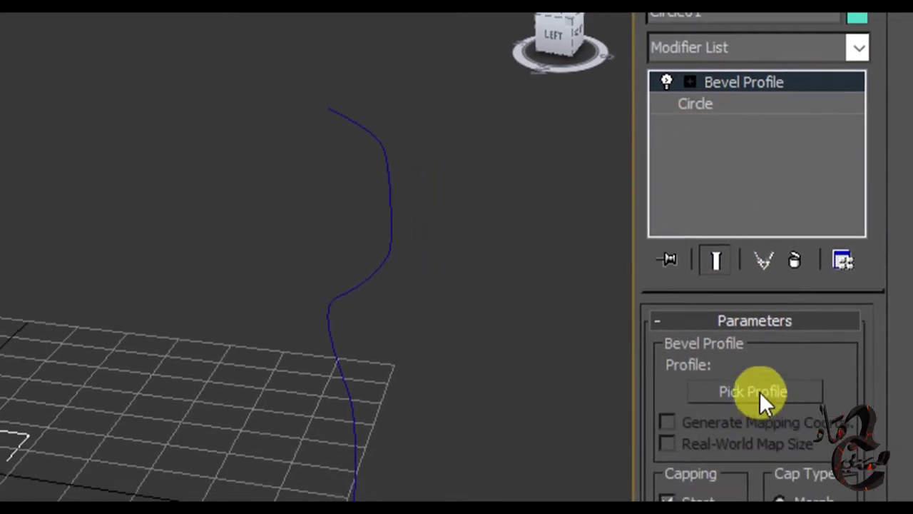
{"action": "left_click", "coordinate": [759, 392]}
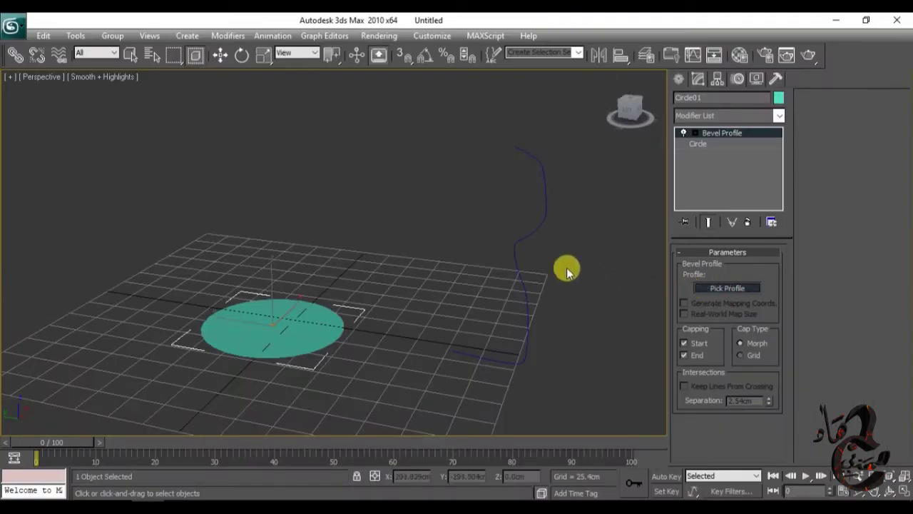
{"action": "left_click", "coordinate": [515, 264]}
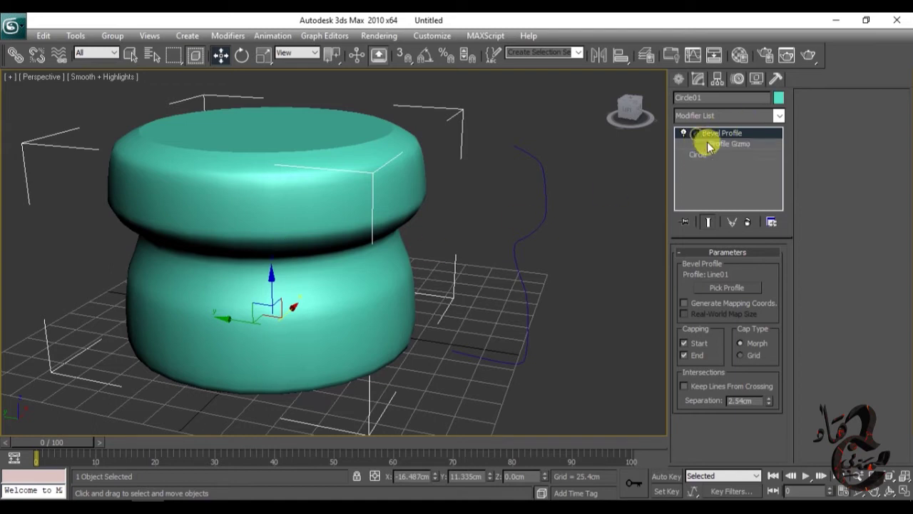
Move the Profile Gizmo to make the teal solid narrower and taller, then select Line01
{"action": "left_click", "coordinate": [710, 144]}
{"action": "mouse_move", "coordinate": [272, 320]}
{"action": "left_mouse_down"}
{"action": "mouse_move", "coordinate": [238, 357]}
{"action": "mouse_move", "coordinate": [243, 346]}
{"action": "left_mouse_up"}
{"action": "mouse_move", "coordinate": [333, 314]}
{"action": "middle_mouse_down", "text": "alt"}
{"action": "mouse_move", "coordinate": [383, 331]}
{"action": "mouse_move", "coordinate": [405, 320]}
{"action": "mouse_move", "coordinate": [382, 326]}
{"action": "middle_mouse_up", "text": "alt"}
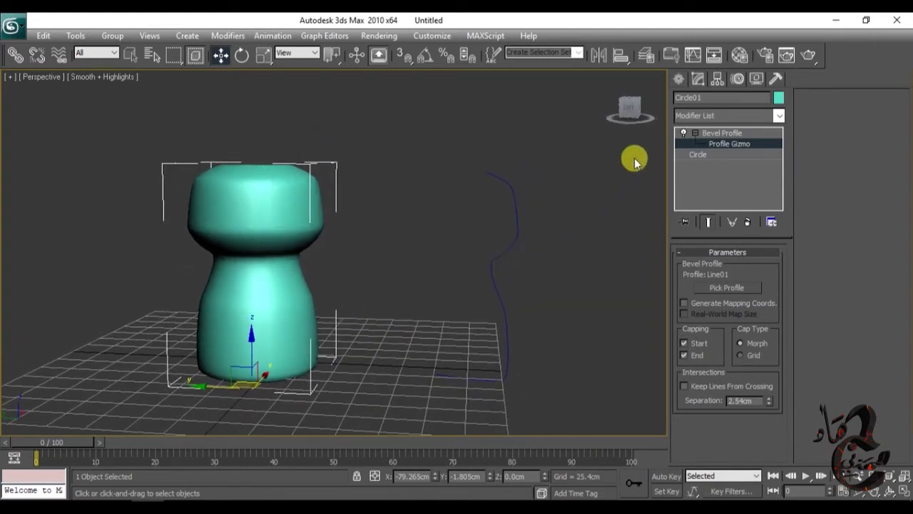
{"action": "left_click", "coordinate": [696, 133]}
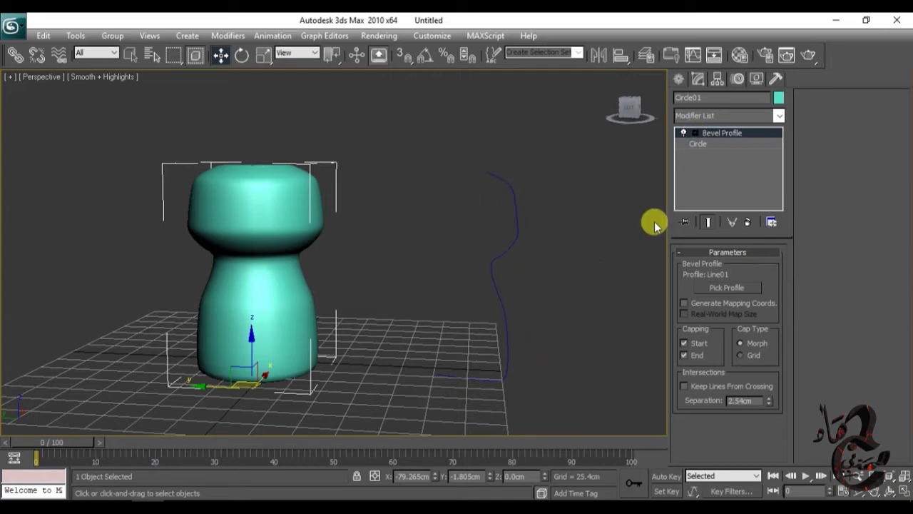
{"action": "left_click", "coordinate": [705, 143]}
{"action": "left_click", "coordinate": [506, 233]}
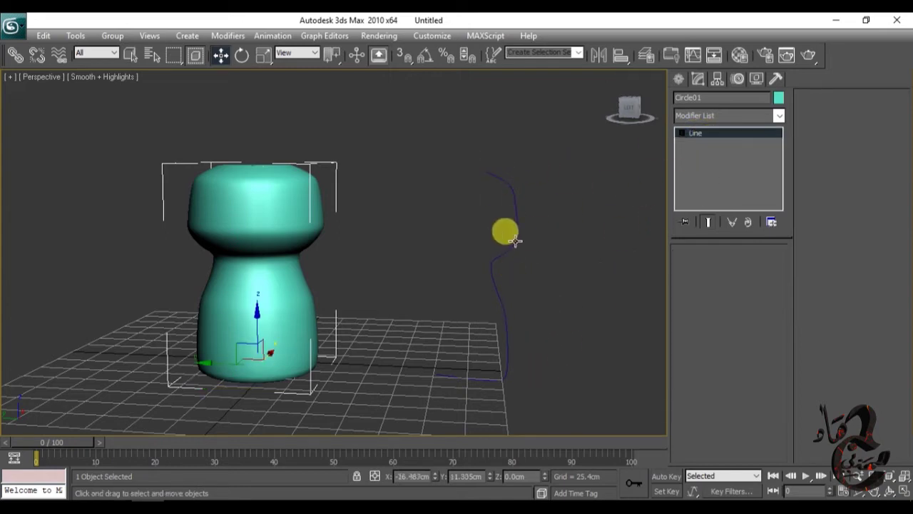
Add an Edit Spline modifier to Line01 and switch to its Vertex sub-object level
{"action": "left_click", "coordinate": [703, 118]}
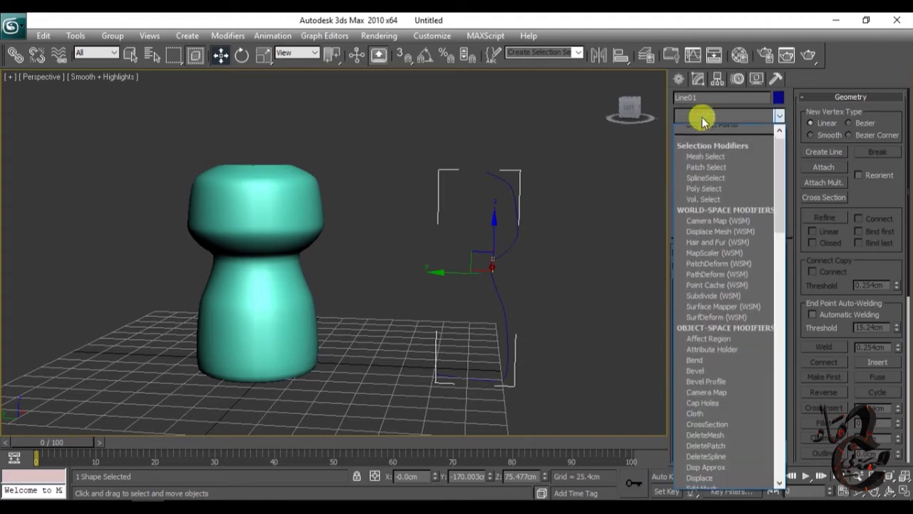
{"action": "key", "text": "e"}
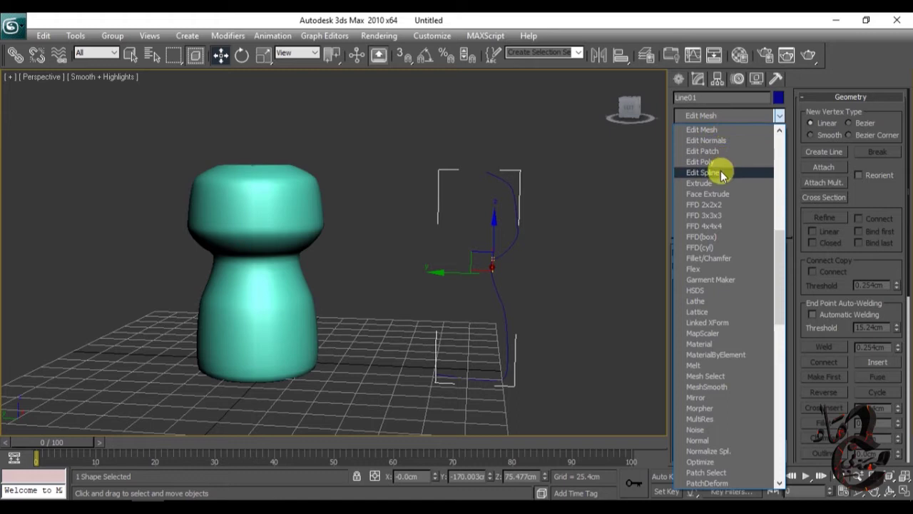
{"action": "left_click", "coordinate": [720, 171]}
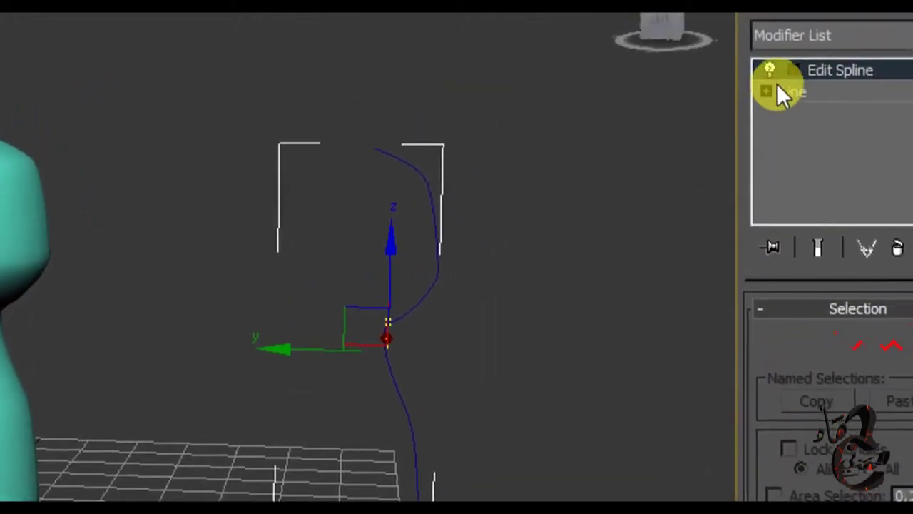
{"action": "left_click", "coordinate": [776, 86]}
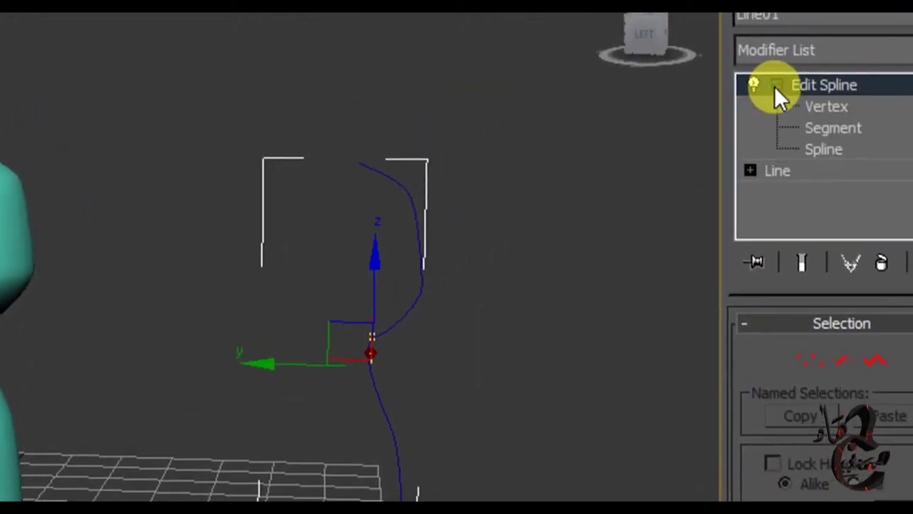
{"action": "left_click", "coordinate": [774, 105]}
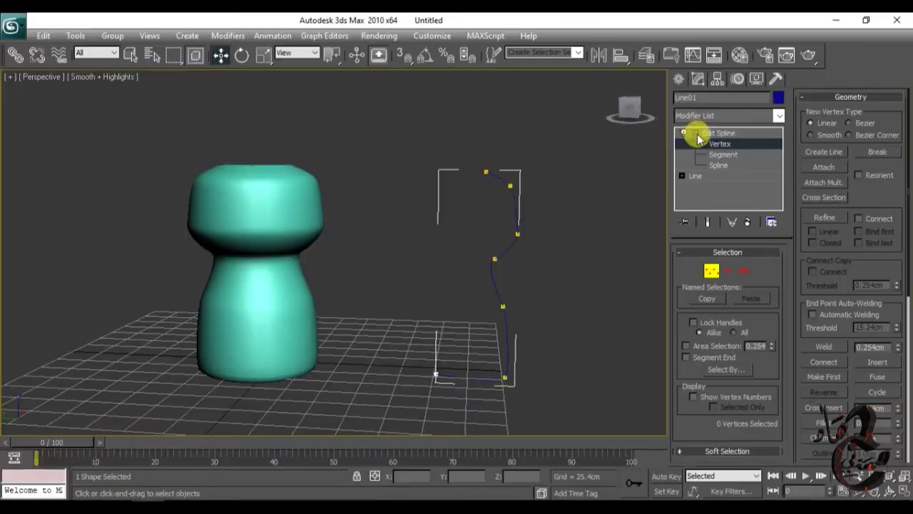
{"action": "left_click", "coordinate": [694, 133]}
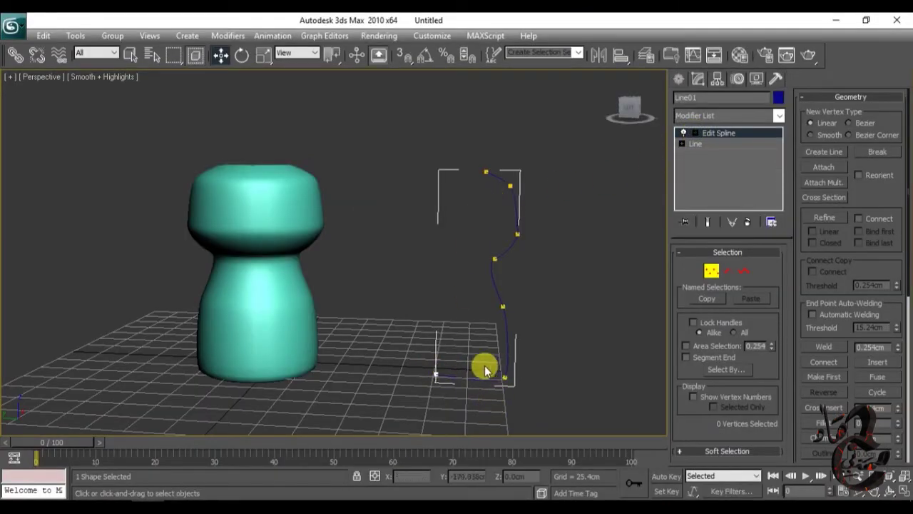
Select the profile's top three vertices and raise them to make the vase taller
{"action": "left_click_drag", "start_coordinate": [491, 368], "coordinate": [523, 391]}
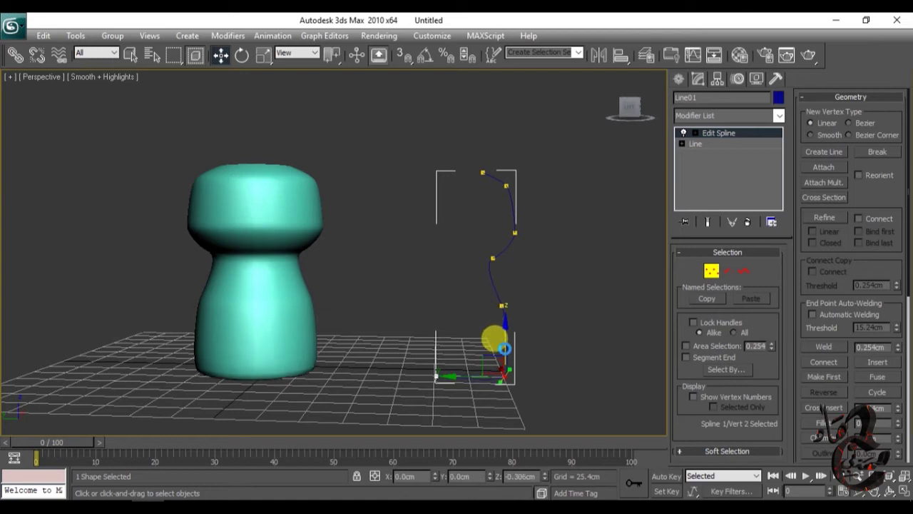
{"action": "middle_click_drag", "start_coordinate": [493, 336], "coordinate": [384, 285], "text": "alt"}
{"action": "left_click", "coordinate": [433, 376]}
{"action": "middle_click_drag", "start_coordinate": [427, 351], "coordinate": [478, 262], "text": "alt"}
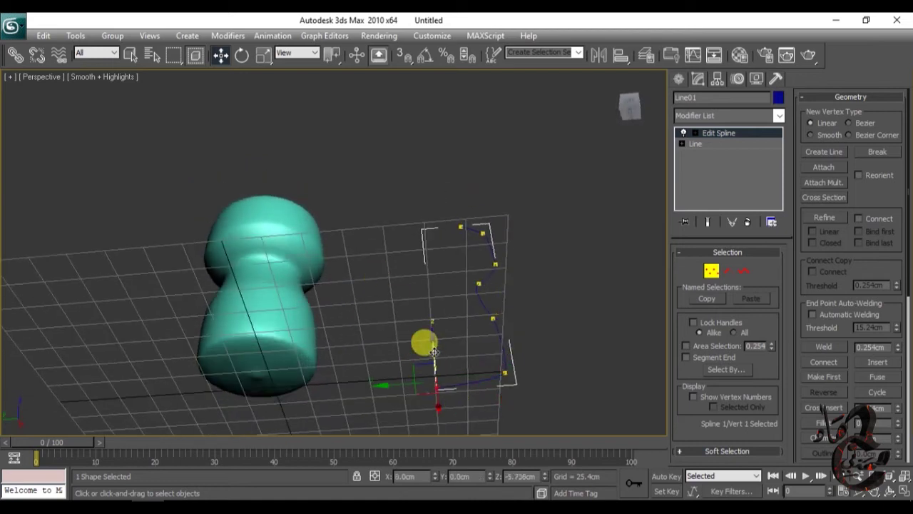
{"action": "left_click", "coordinate": [489, 261]}
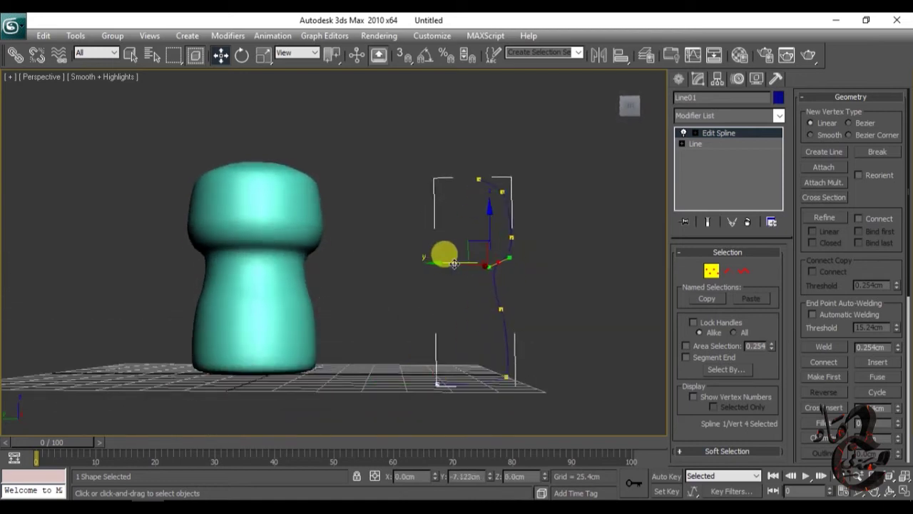
{"action": "middle_click_drag", "start_coordinate": [442, 254], "coordinate": [478, 230], "text": "alt"}
{"action": "left_click", "coordinate": [510, 235]}
{"action": "left_click", "coordinate": [505, 190]}
{"action": "mouse_move", "coordinate": [500, 150]}
{"action": "middle_mouse_down", "text": "alt"}
{"action": "mouse_move", "coordinate": [549, 204]}
{"action": "mouse_move", "coordinate": [535, 198]}
{"action": "middle_mouse_up", "text": "alt"}
{"action": "left_click", "coordinate": [472, 176]}
{"action": "left_click_drag", "start_coordinate": [418, 251], "coordinate": [571, 408]}
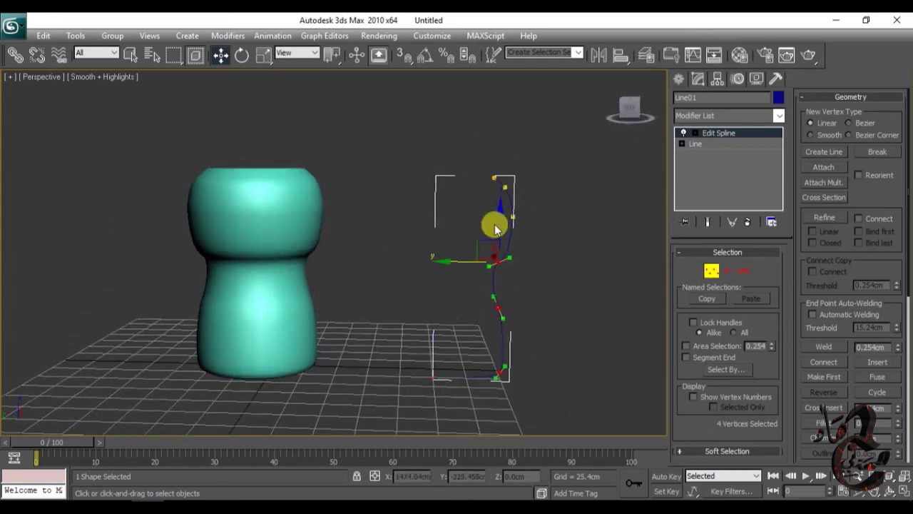
{"action": "left_click_drag", "start_coordinate": [450, 141], "coordinate": [542, 230]}
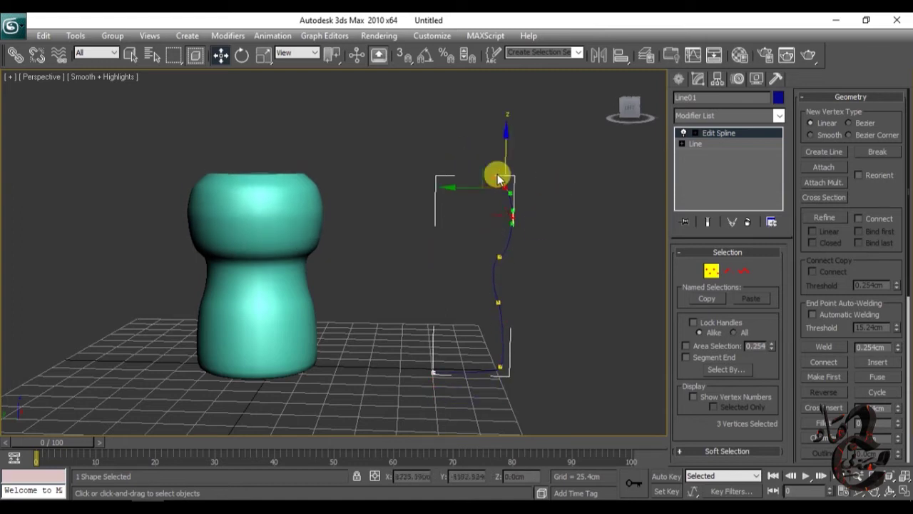
{"action": "mouse_move", "coordinate": [506, 140]}
{"action": "left_mouse_down"}
{"action": "mouse_move", "coordinate": [495, 40]}
{"action": "mouse_move", "coordinate": [503, 65]}
{"action": "left_mouse_up"}
Move the middle vertices and delete one to narrow the neck and widen the base
{"action": "left_click_drag", "start_coordinate": [473, 238], "coordinate": [501, 281]}
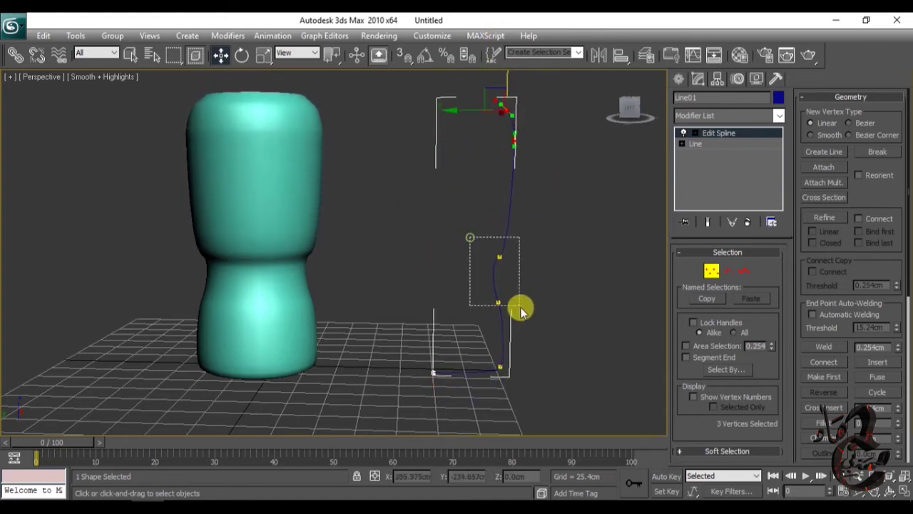
{"action": "left_click_drag", "start_coordinate": [434, 294], "coordinate": [433, 289]}
{"action": "mouse_move", "coordinate": [478, 246]}
{"action": "left_mouse_down"}
{"action": "mouse_move", "coordinate": [530, 266]}
{"action": "mouse_move", "coordinate": [498, 163]}
{"action": "left_mouse_up"}
{"action": "mouse_move", "coordinate": [497, 365]}
{"action": "left_mouse_down"}
{"action": "mouse_move", "coordinate": [435, 354]}
{"action": "mouse_move", "coordinate": [478, 345]}
{"action": "left_mouse_up"}
{"action": "left_click", "coordinate": [498, 299]}
{"action": "key", "text": "Delete"}
{"action": "left_click", "coordinate": [506, 192]}
{"action": "left_click_drag", "start_coordinate": [459, 195], "coordinate": [434, 184]}
{"action": "middle_click_drag", "start_coordinate": [434, 183], "coordinate": [435, 231]}
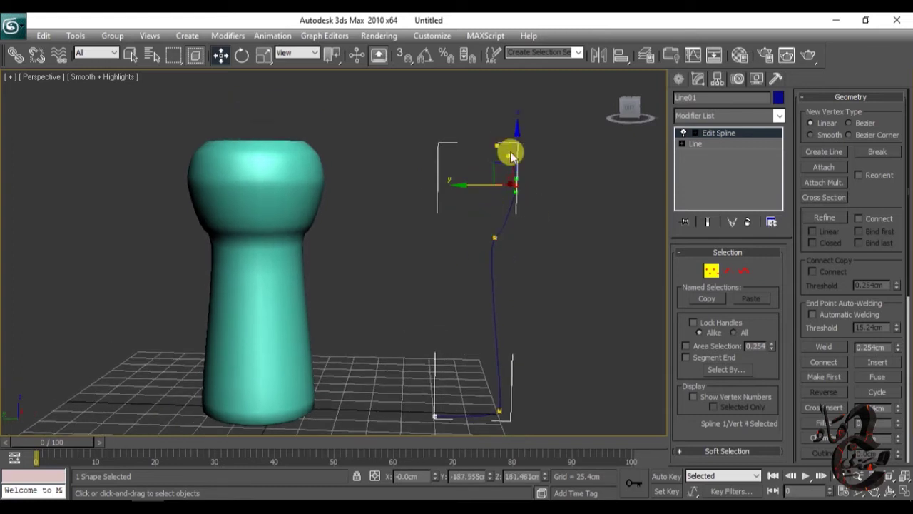
{"action": "left_click_drag", "start_coordinate": [395, 116], "coordinate": [564, 421]}
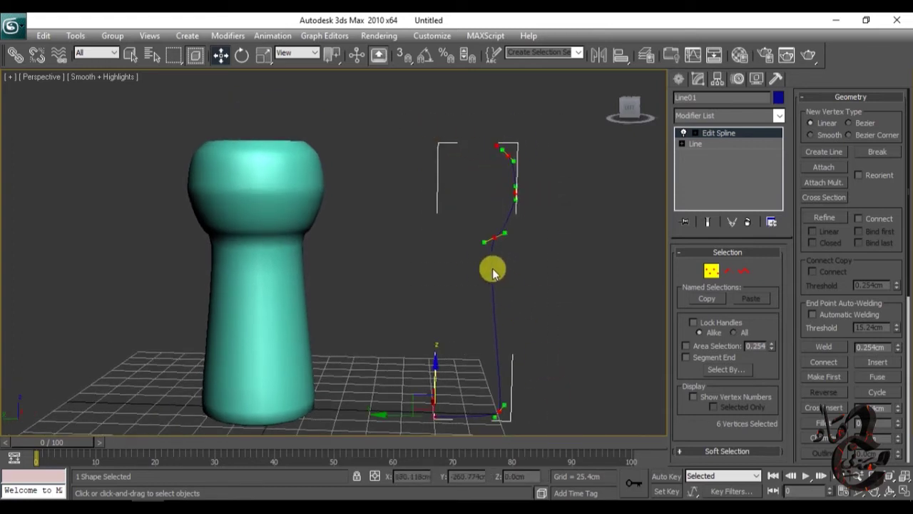
{"action": "right_click", "coordinate": [496, 362]}
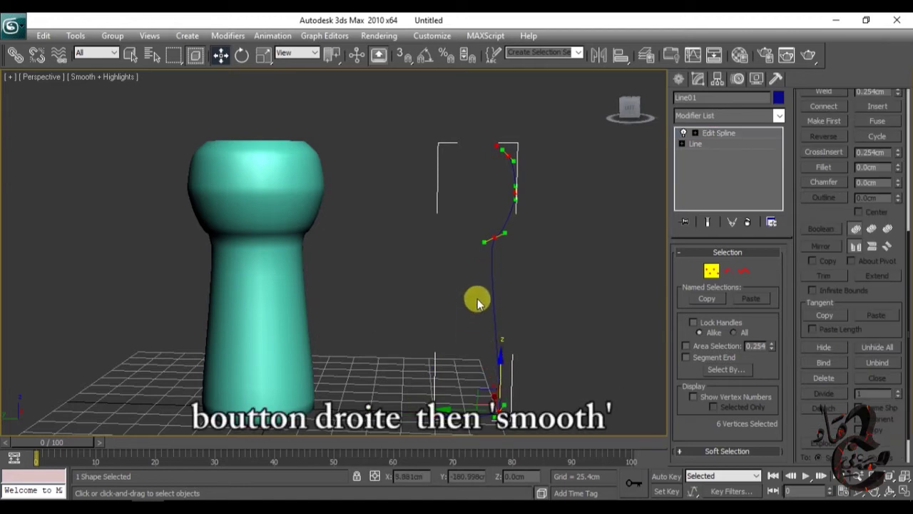
Set all Line01 vertices to Smooth so the vase has soft curves
{"action": "right_click_drag", "start_coordinate": [478, 296], "coordinate": [475, 305]}
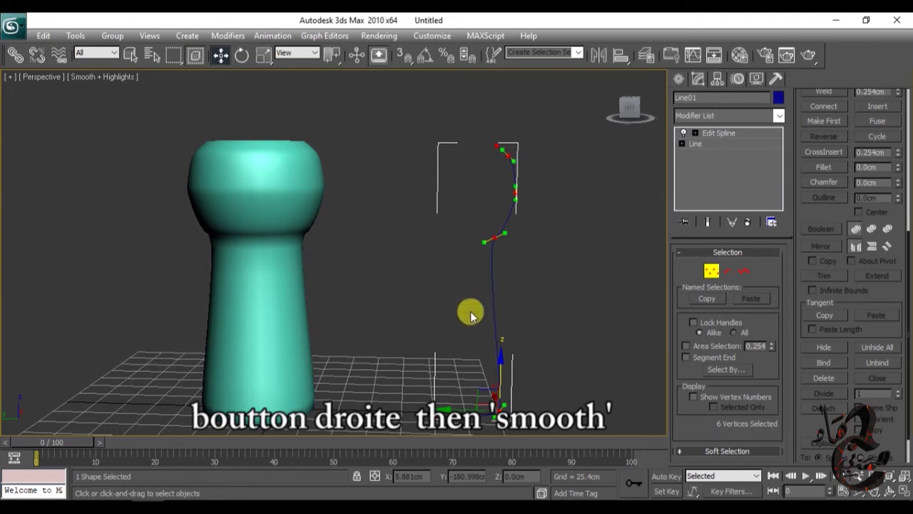
{"action": "right_click_drag", "start_coordinate": [470, 305], "coordinate": [470, 344]}
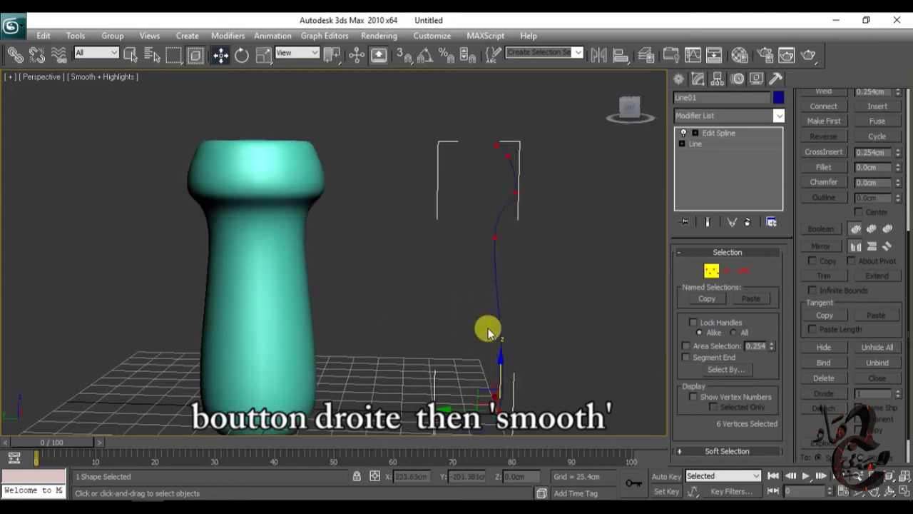
{"action": "mouse_move", "coordinate": [546, 342]}
{"action": "middle_mouse_down", "text": "alt"}
{"action": "mouse_move", "coordinate": [534, 301]}
{"action": "mouse_move", "coordinate": [537, 314]}
{"action": "middle_mouse_up", "text": "alt"}
{"action": "left_click", "coordinate": [547, 220]}
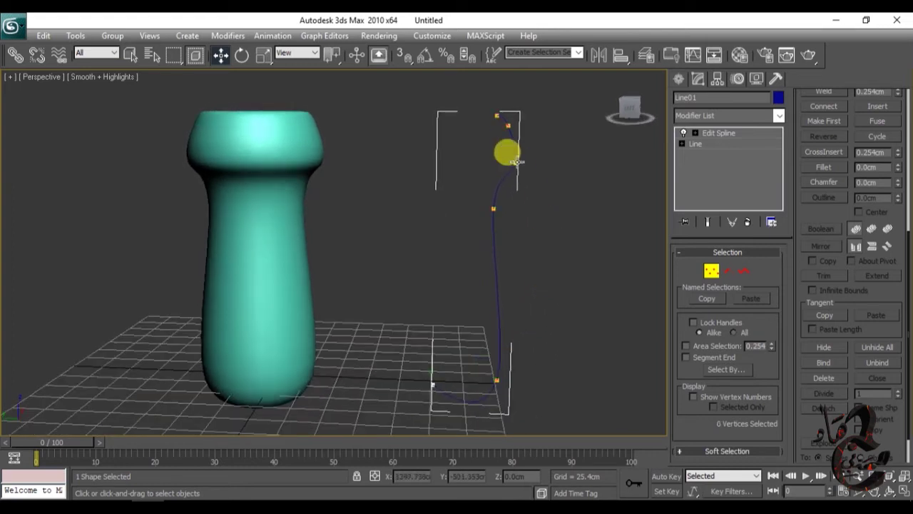
Move the top profile vertices inward and upward to shape a flared, rounded vase lip
{"action": "left_click_drag", "start_coordinate": [517, 161], "coordinate": [461, 162]}
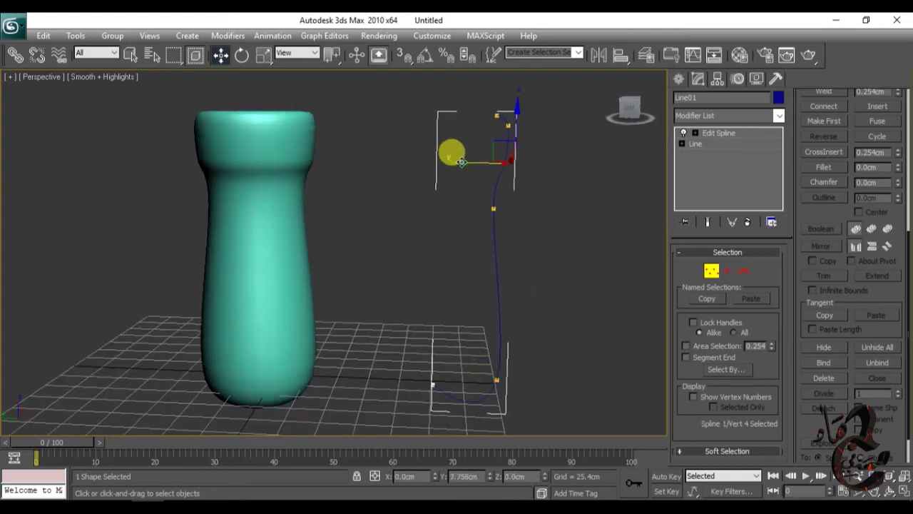
{"action": "left_click", "coordinate": [493, 207]}
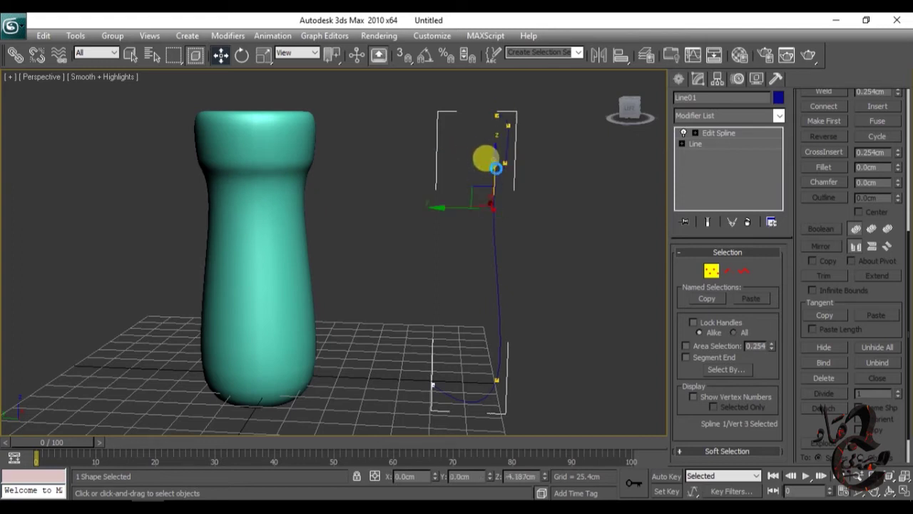
{"action": "left_click", "coordinate": [504, 162]}
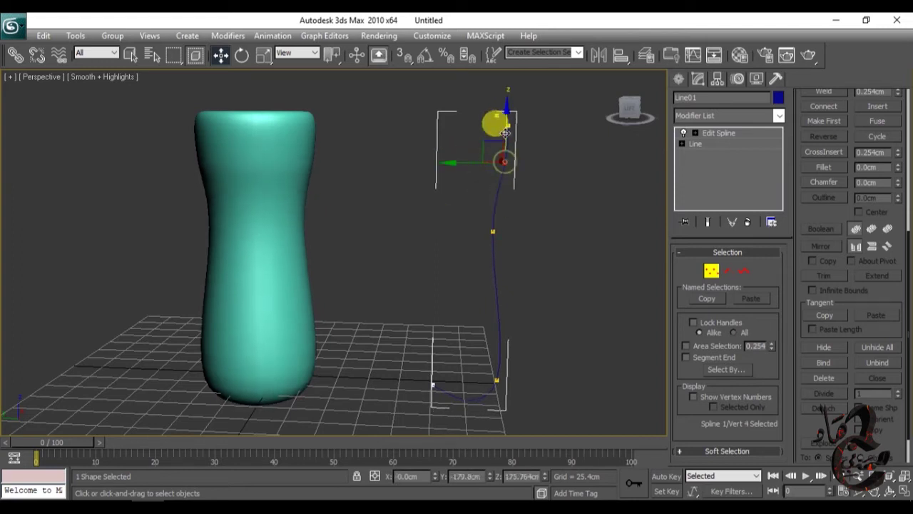
{"action": "mouse_move", "coordinate": [504, 133]}
{"action": "left_mouse_down"}
{"action": "mouse_move", "coordinate": [456, 177]}
{"action": "mouse_move", "coordinate": [512, 129]}
{"action": "mouse_move", "coordinate": [499, 117]}
{"action": "left_mouse_up"}
{"action": "middle_click_drag", "start_coordinate": [539, 182], "coordinate": [542, 227], "text": "alt"}
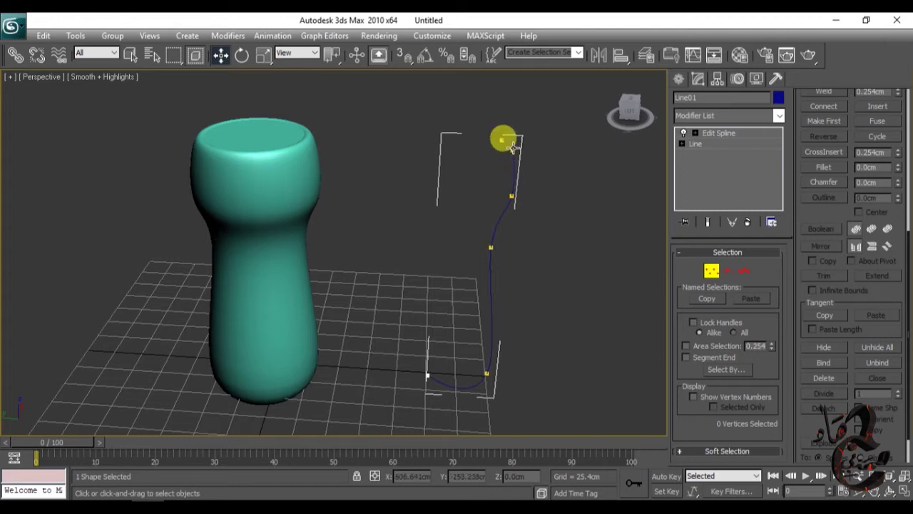
{"action": "left_click_drag", "start_coordinate": [512, 145], "coordinate": [519, 113]}
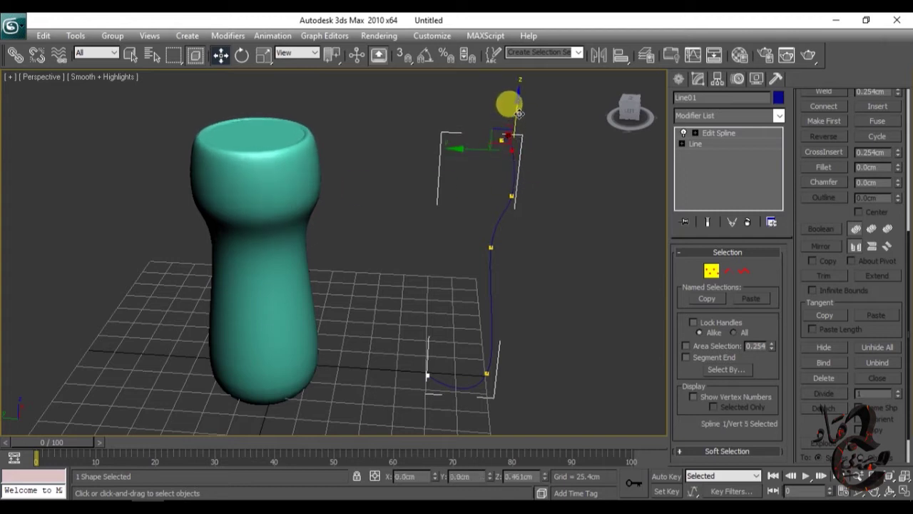
{"action": "left_click", "coordinate": [501, 135]}
{"action": "left_click_drag", "start_coordinate": [504, 141], "coordinate": [468, 142]}
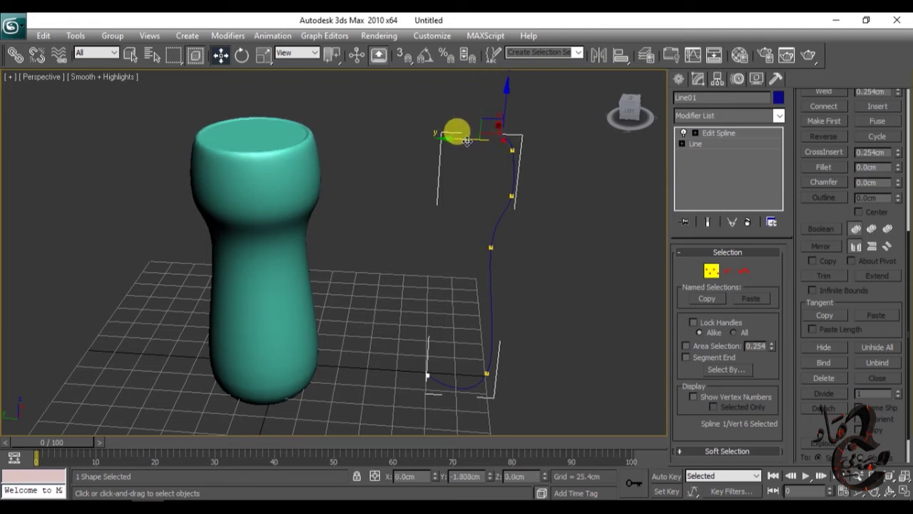
{"action": "left_click", "coordinate": [404, 167]}
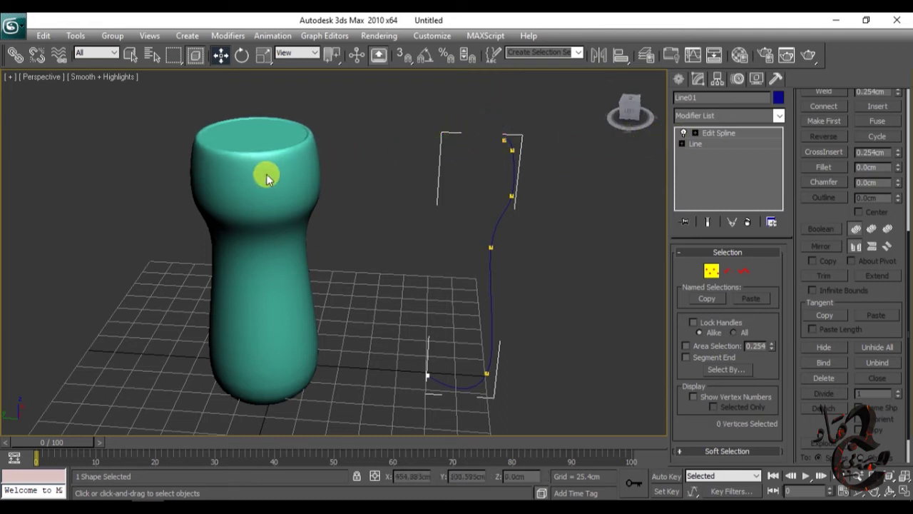
{"action": "left_click", "coordinate": [691, 144]}
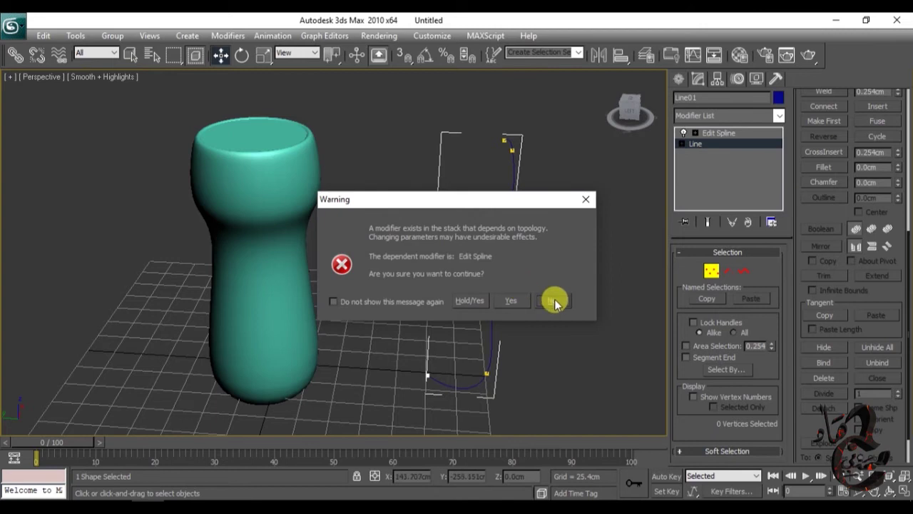
Dismiss the topology warning and turn off the Bevel Profile's Capping End to open the vase top
{"action": "left_click", "coordinate": [586, 199]}
{"action": "left_click", "coordinate": [709, 134]}
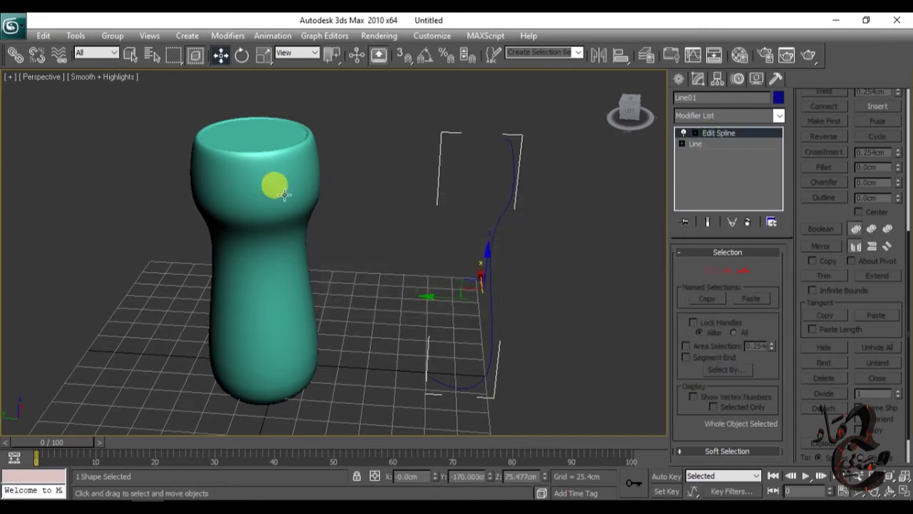
{"action": "left_click", "coordinate": [280, 195]}
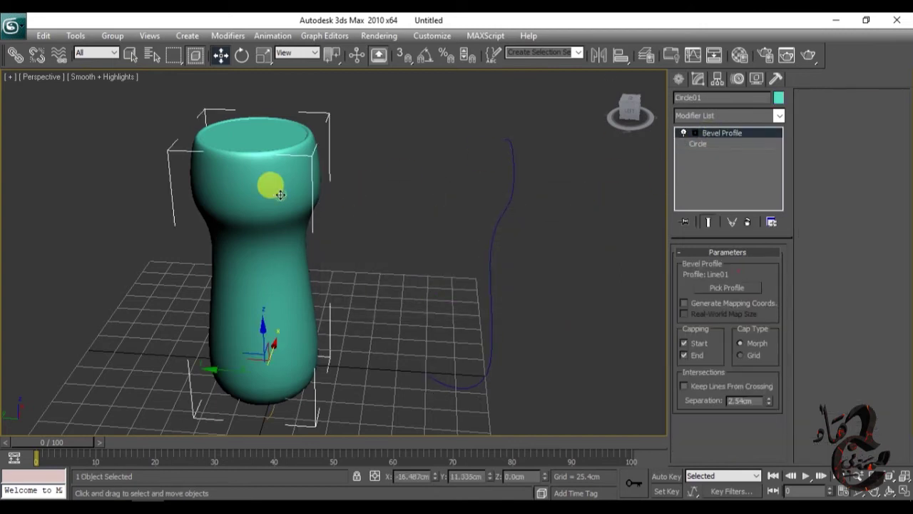
{"action": "left_click", "coordinate": [684, 356]}
{"action": "left_click", "coordinate": [684, 355]}
{"action": "left_click", "coordinate": [685, 355]}
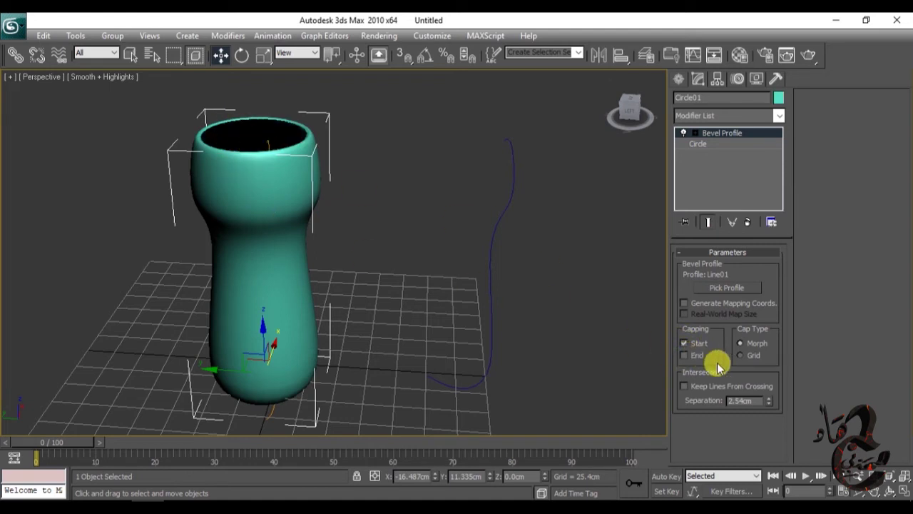
{"action": "left_click", "coordinate": [512, 182]}
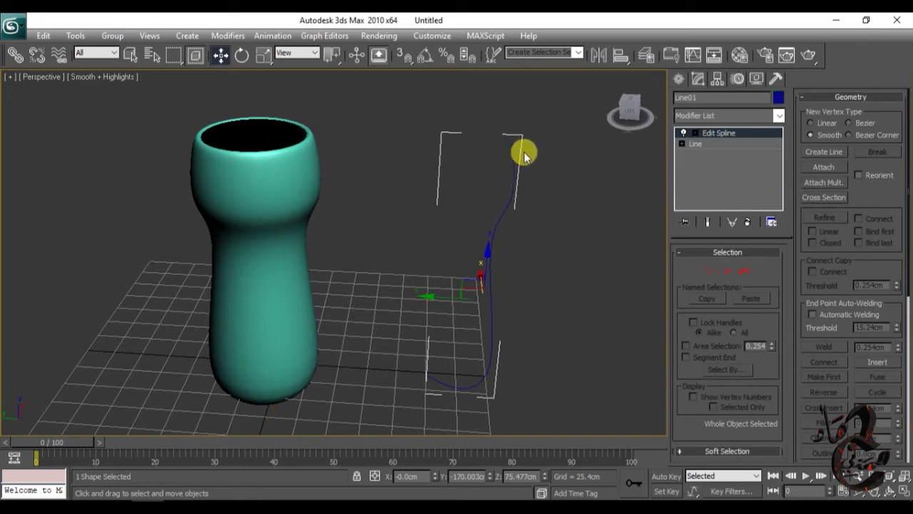
Delete the top vertex of the vase's profile line
{"action": "left_click", "coordinate": [719, 145]}
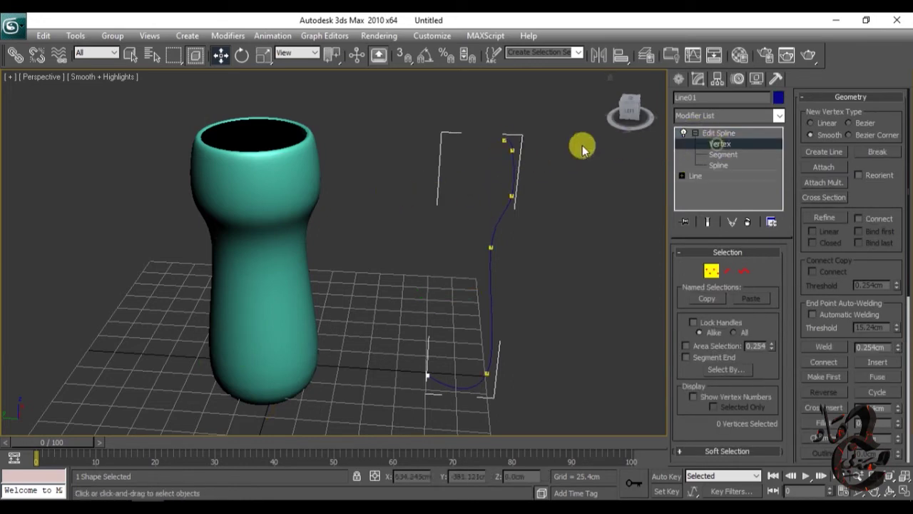
{"action": "left_click", "coordinate": [496, 130]}
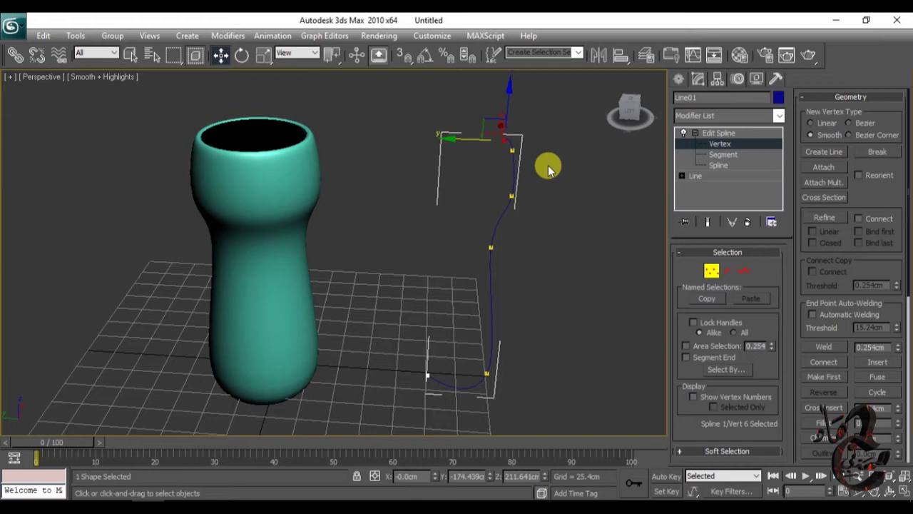
{"action": "key", "text": "Delete"}
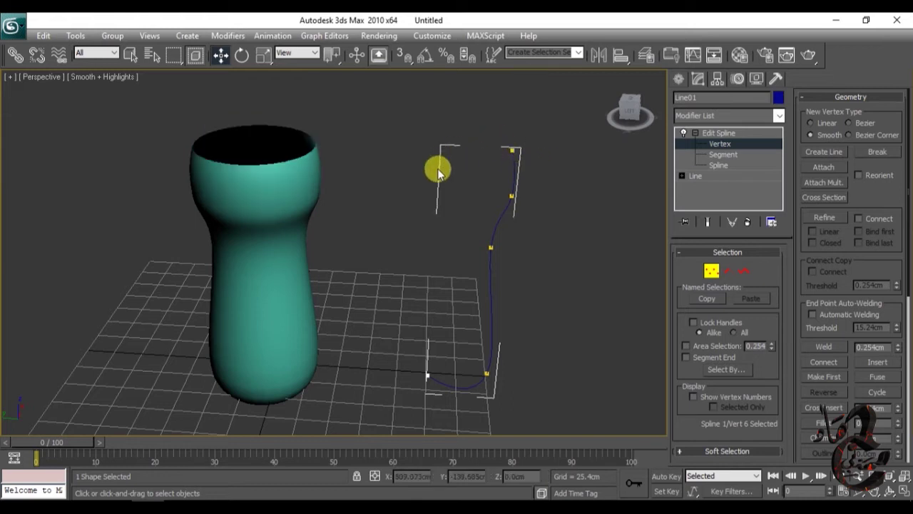
{"action": "middle_click_drag", "start_coordinate": [437, 168], "coordinate": [373, 171], "text": "alt"}
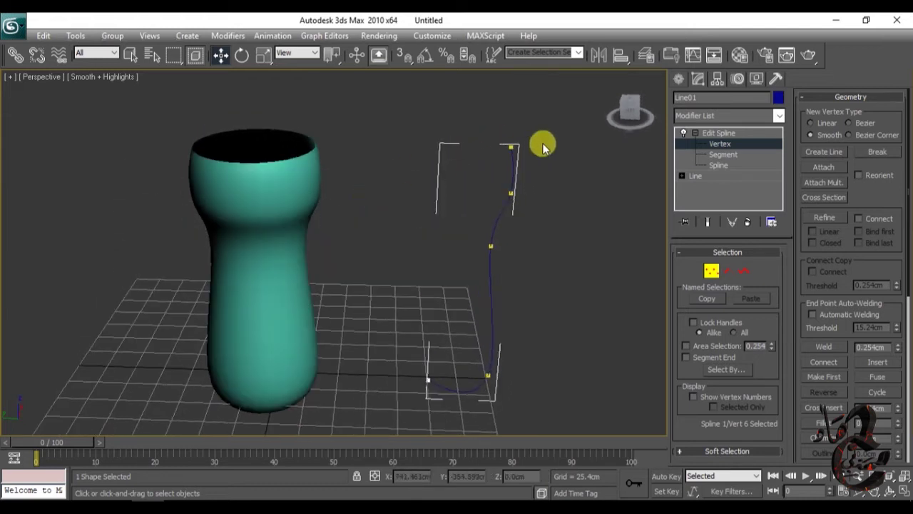
Outline the whole profile spline into a double line to give the vase wall thickness
{"action": "left_click", "coordinate": [720, 166]}
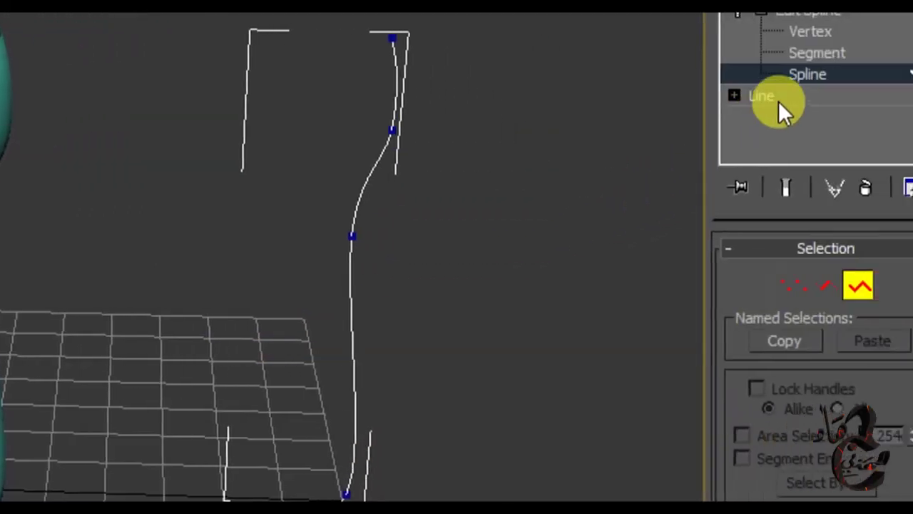
{"action": "left_click", "coordinate": [767, 89]}
{"action": "left_click", "coordinate": [768, 88]}
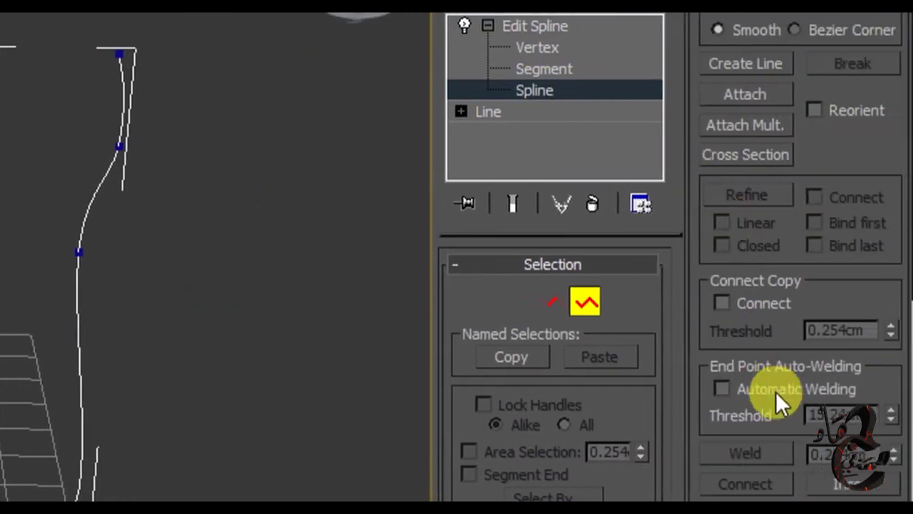
{"action": "scroll", "coordinate": [776, 393], "scroll_direction": "down", "scroll_amount": 2}
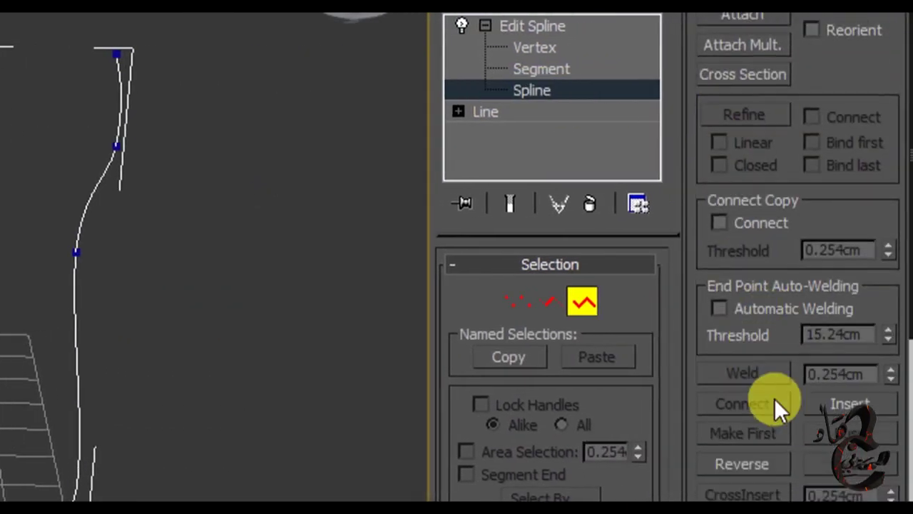
{"action": "scroll", "coordinate": [774, 398], "scroll_direction": "down", "scroll_amount": 1}
{"action": "scroll", "coordinate": [772, 414], "scroll_direction": "down", "scroll_amount": 3}
{"action": "scroll", "coordinate": [772, 424], "scroll_direction": "down", "scroll_amount": 1}
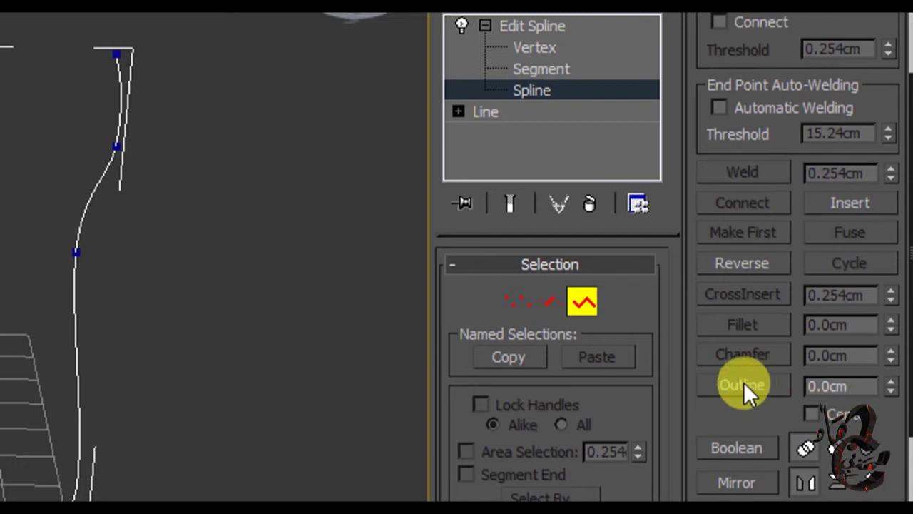
{"action": "left_click", "coordinate": [750, 383]}
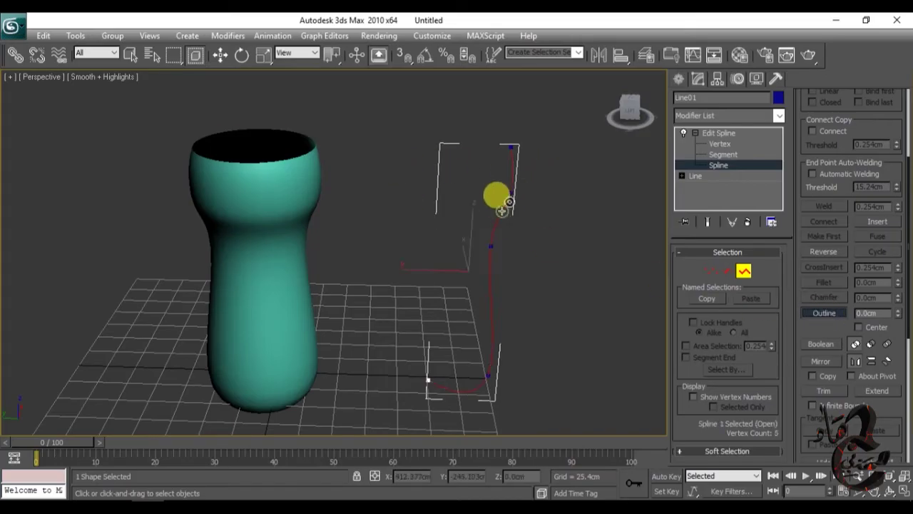
{"action": "left_click_drag", "start_coordinate": [502, 211], "coordinate": [499, 208]}
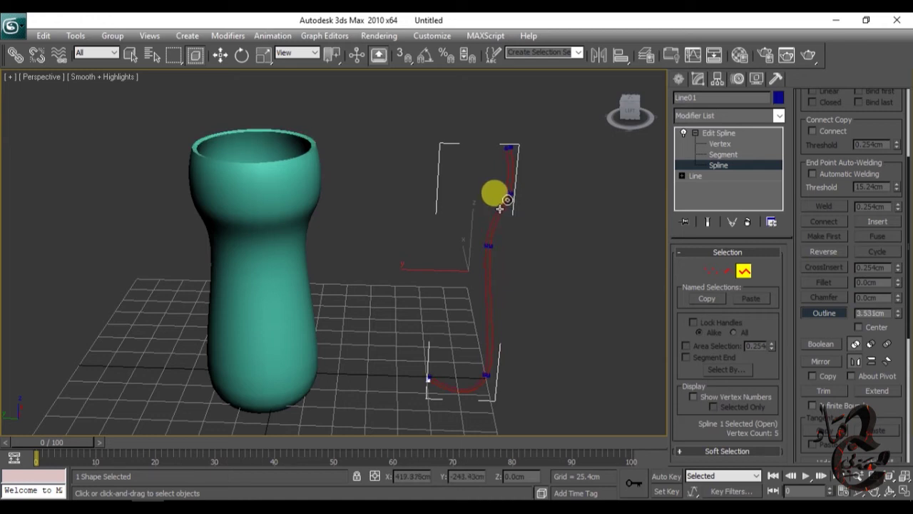
{"action": "mouse_move", "coordinate": [359, 172]}
{"action": "middle_mouse_down", "text": "alt"}
{"action": "mouse_move", "coordinate": [359, 204]}
{"action": "mouse_move", "coordinate": [349, 184]}
{"action": "middle_mouse_up", "text": "alt"}
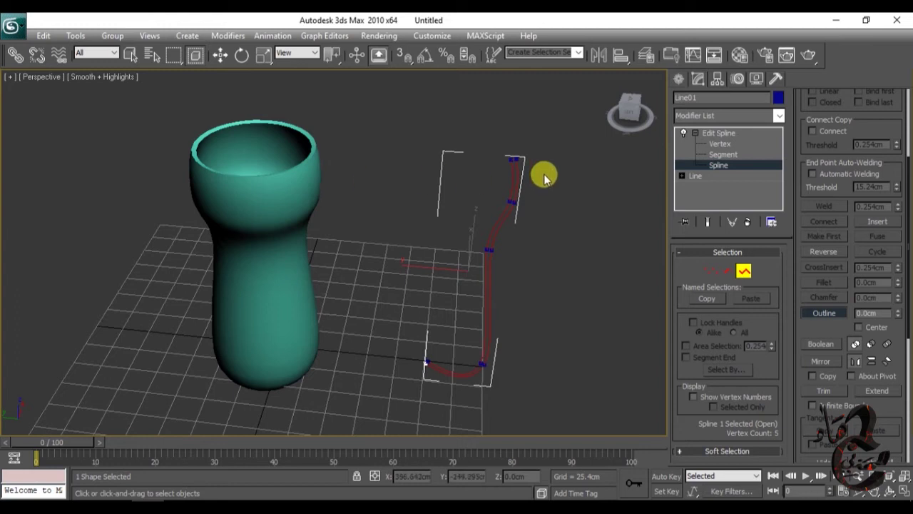
{"action": "left_click", "coordinate": [721, 144]}
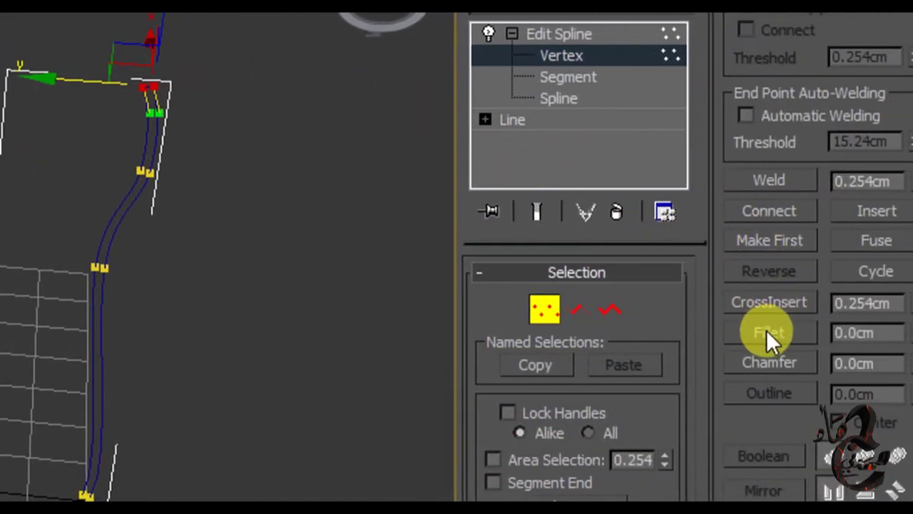
Fillet the top corners of the outlined vase profile
{"action": "left_click", "coordinate": [769, 331]}
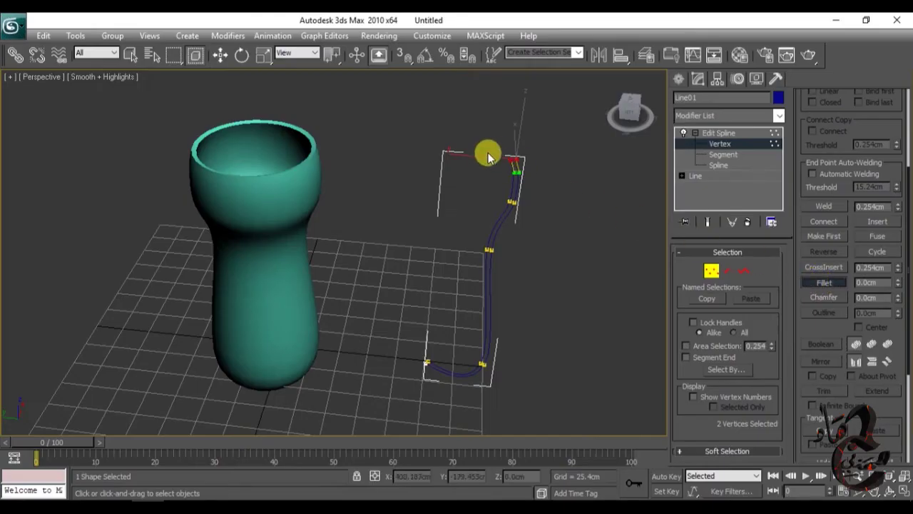
{"action": "left_click_drag", "start_coordinate": [514, 159], "coordinate": [512, 160]}
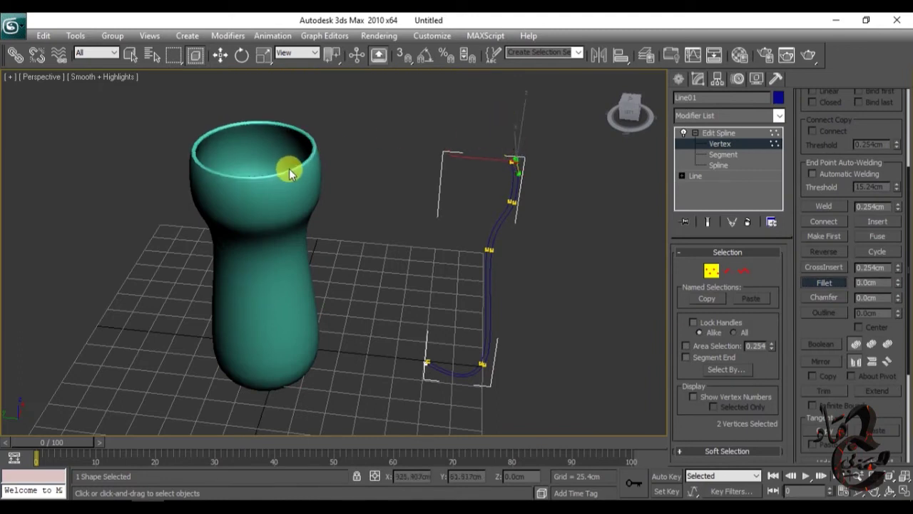
{"action": "left_click", "coordinate": [698, 135]}
{"action": "mouse_move", "coordinate": [503, 245]}
{"action": "middle_mouse_down", "text": "alt"}
{"action": "mouse_move", "coordinate": [421, 205]}
{"action": "mouse_move", "coordinate": [378, 276]}
{"action": "middle_mouse_up", "text": "alt"}
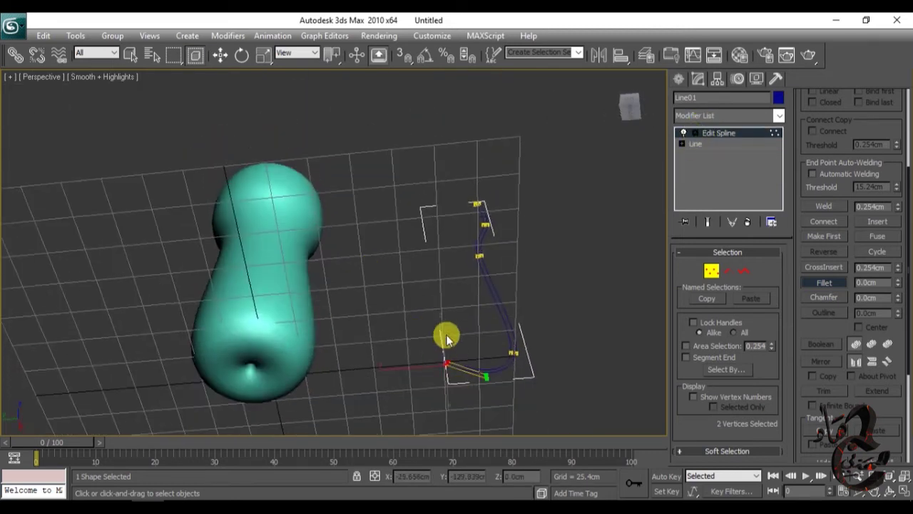
Select the profile's start and end vertices at the base
{"action": "key", "text": "w"}
{"action": "scroll", "coordinate": [448, 352], "scroll_direction": "up", "scroll_amount": 5}
{"action": "left_click", "coordinate": [584, 287]}
{"action": "left_click", "coordinate": [584, 287]}
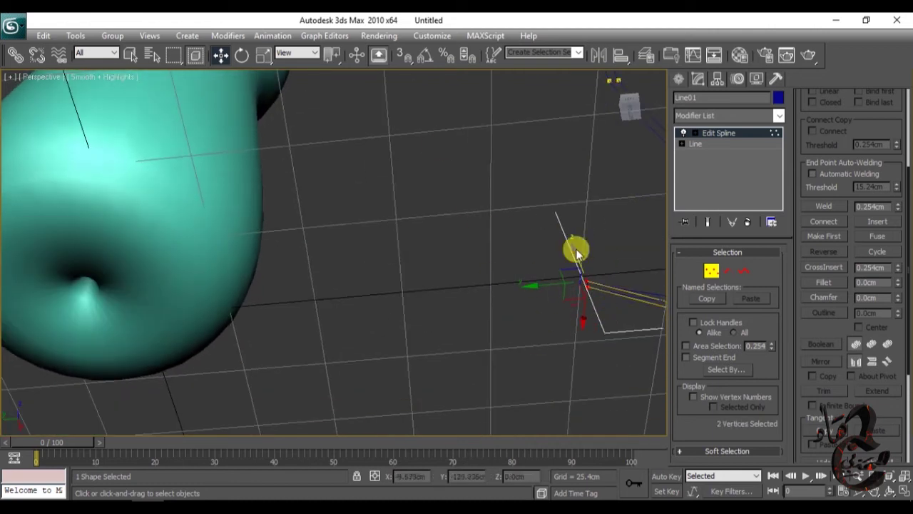
{"action": "mouse_move", "coordinate": [593, 285]}
{"action": "middle_mouse_down", "text": "alt"}
{"action": "mouse_move", "coordinate": [359, 273]}
{"action": "mouse_move", "coordinate": [301, 224]}
{"action": "mouse_move", "coordinate": [400, 178]}
{"action": "middle_mouse_up", "text": "alt"}
{"action": "scroll", "coordinate": [359, 274], "scroll_direction": "down", "scroll_amount": 3}
Move the teal vase and its profile together to the left
{"action": "left_click", "coordinate": [549, 194]}
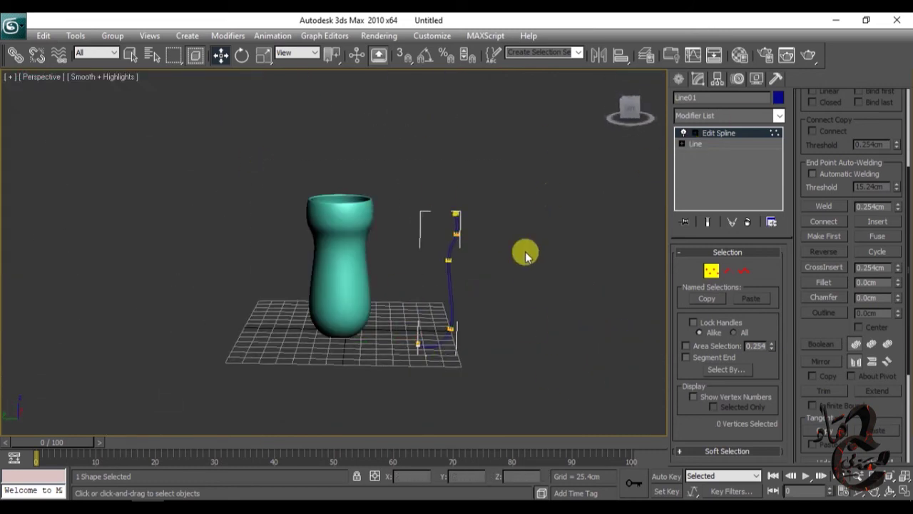
{"action": "left_click_drag", "start_coordinate": [265, 168], "coordinate": [514, 383]}
{"action": "mouse_move", "coordinate": [346, 279]}
{"action": "left_mouse_down"}
{"action": "mouse_move", "coordinate": [259, 265]}
{"action": "mouse_move", "coordinate": [219, 285]}
{"action": "left_mouse_up"}
{"action": "left_click", "coordinate": [228, 275]}
{"action": "mouse_move", "coordinate": [229, 275]}
{"action": "middle_mouse_down", "text": "alt"}
{"action": "mouse_move", "coordinate": [337, 271]}
{"action": "mouse_move", "coordinate": [245, 261]}
{"action": "mouse_move", "coordinate": [290, 271]}
{"action": "middle_mouse_up", "text": "alt"}
Draw a new circle, Circle02, in the Top viewport
{"action": "key", "text": "alt+w"}
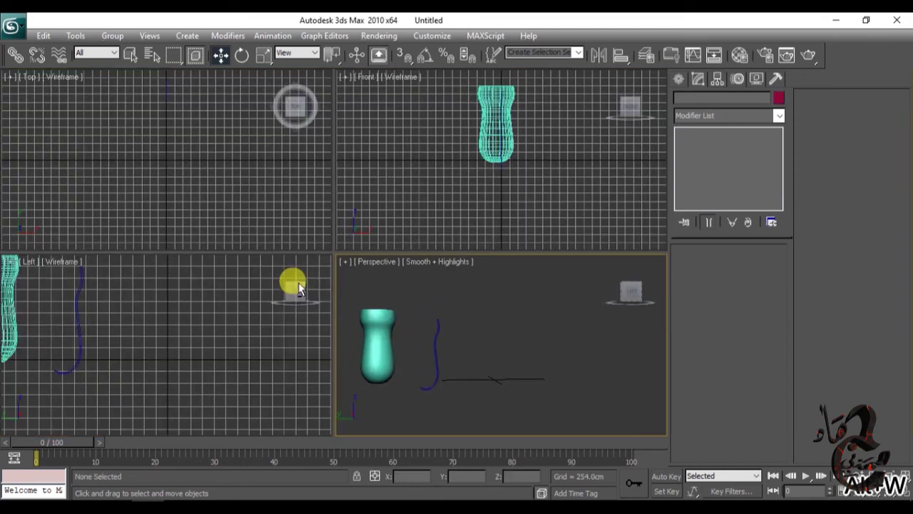
{"action": "left_click", "coordinate": [171, 156]}
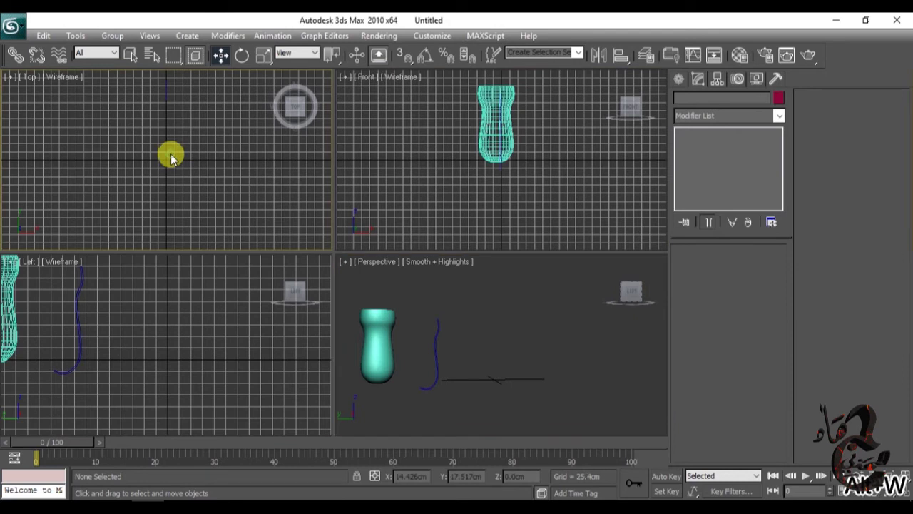
{"action": "left_click", "coordinate": [676, 79]}
{"action": "left_click", "coordinate": [703, 189]}
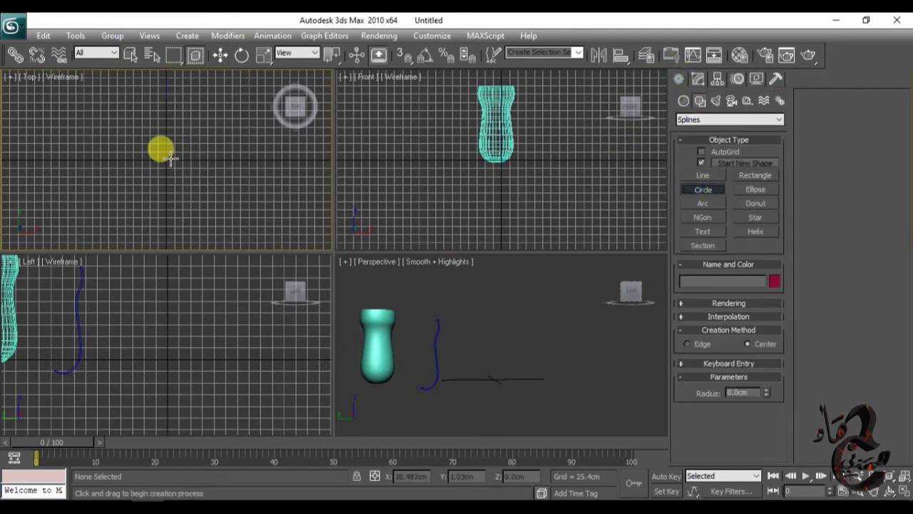
{"action": "left_click_drag", "start_coordinate": [163, 156], "coordinate": [171, 158]}
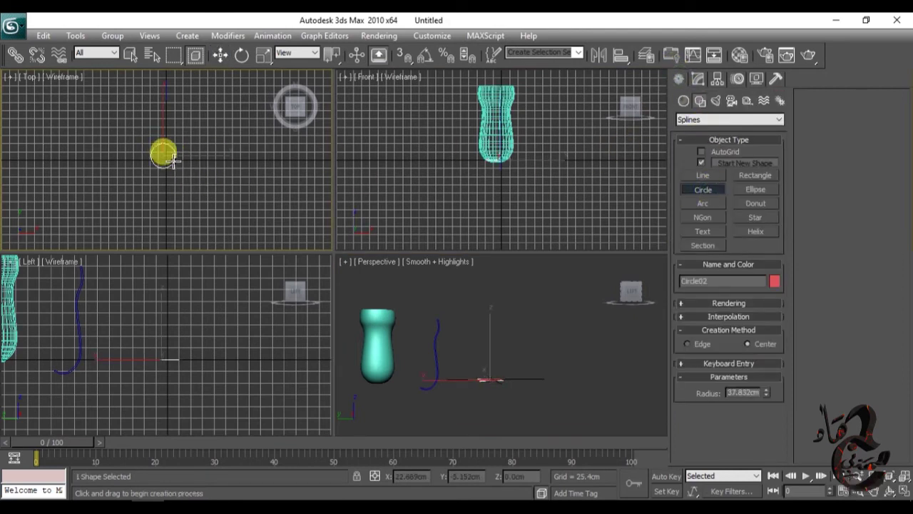
{"action": "key", "text": "w"}
In the maximized Left view, begin the stepped profile line Line02 with six points
{"action": "key", "text": "alt+w"}
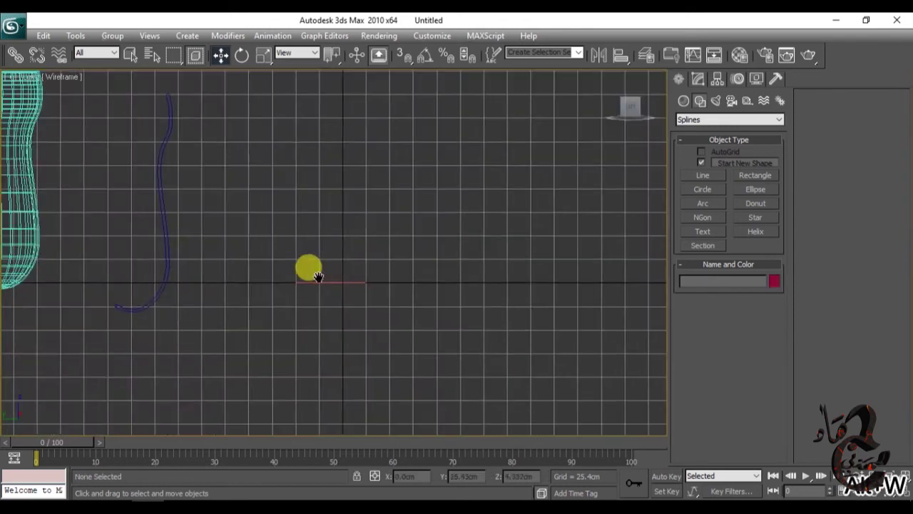
{"action": "left_click", "coordinate": [706, 175]}
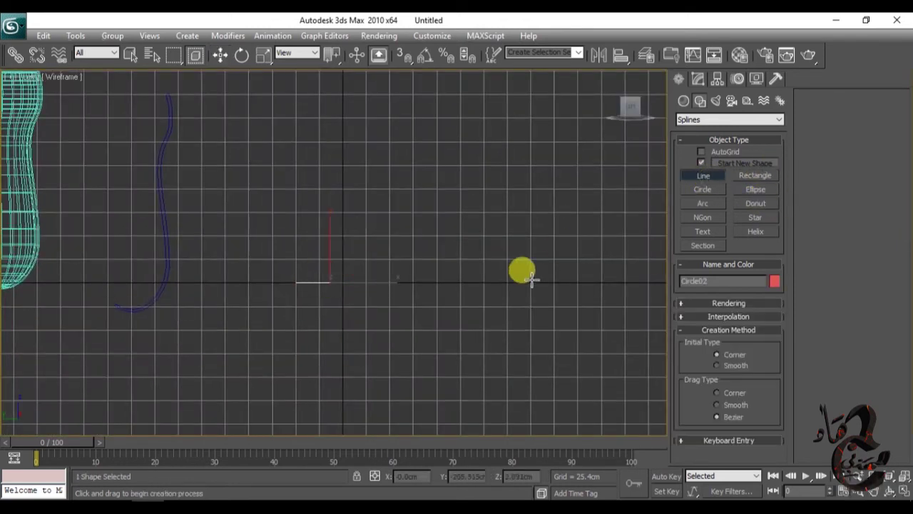
{"action": "left_click", "coordinate": [461, 282]}
{"action": "left_click", "coordinate": [532, 281]}
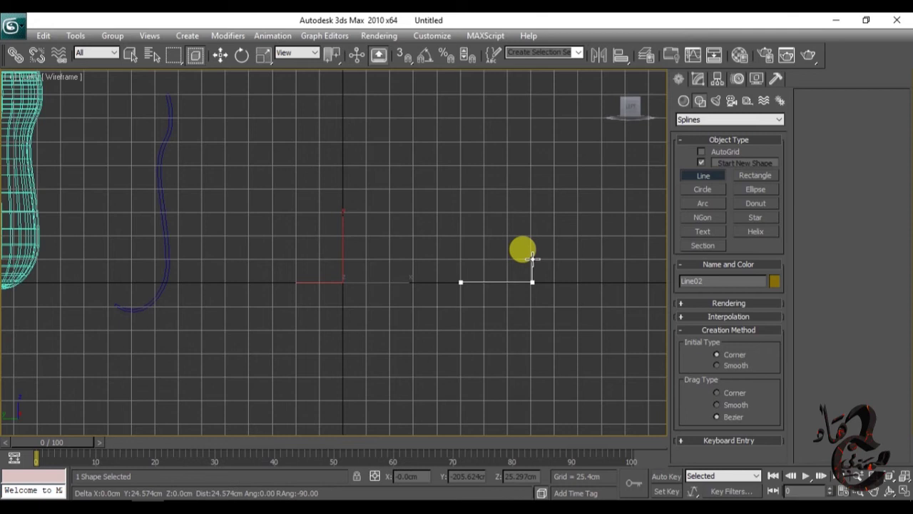
{"action": "left_click", "coordinate": [533, 258]}
{"action": "left_click", "coordinate": [485, 200]}
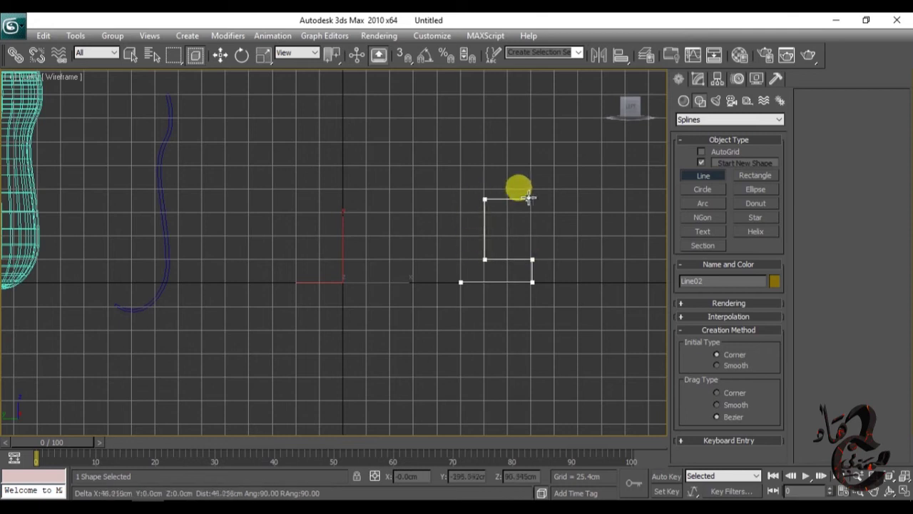
{"action": "left_click", "coordinate": [529, 188]}
{"action": "left_click", "coordinate": [530, 107]}
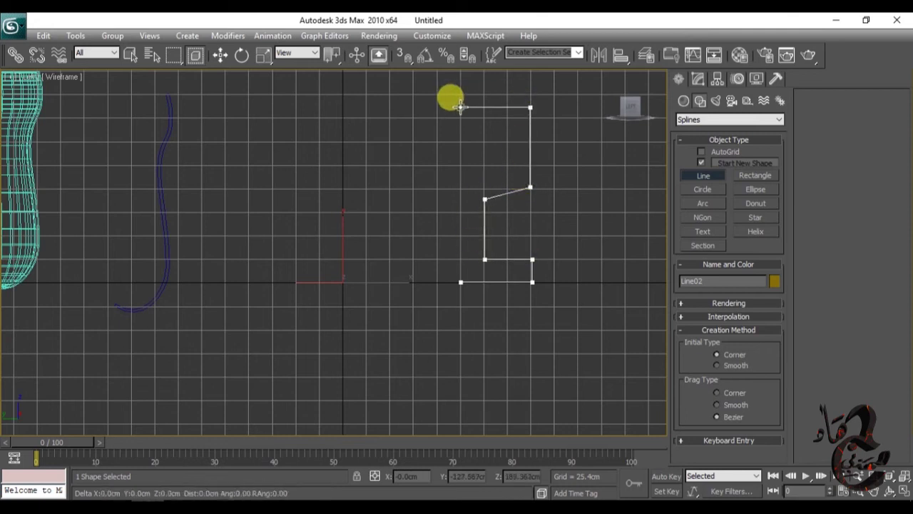
Finish the stepped profile line and move the circle to the right
{"action": "left_click", "coordinate": [460, 107]}
{"action": "key", "text": "alt+w"}
{"action": "right_click", "coordinate": [525, 347]}
{"action": "key", "text": "alt+w"}
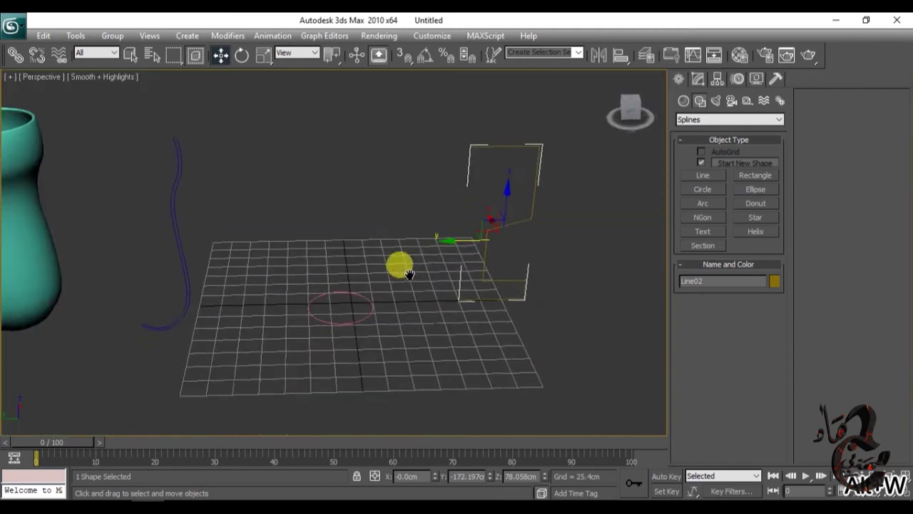
{"action": "left_click_drag", "start_coordinate": [306, 299], "coordinate": [368, 302]}
Add a Bevel Profile modifier to Circle02 using the stepped line as profile
{"action": "left_click", "coordinate": [698, 79]}
{"action": "left_click", "coordinate": [703, 115]}
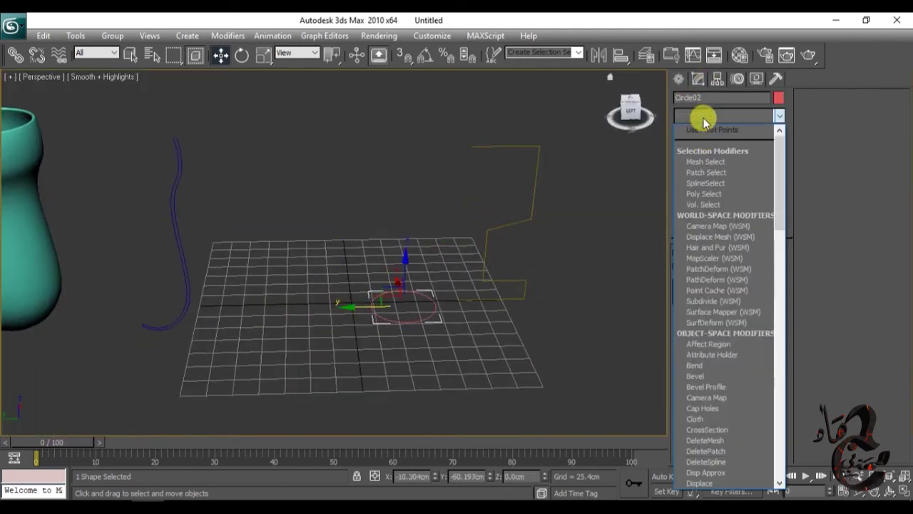
{"action": "key", "text": "b"}
{"action": "left_click", "coordinate": [722, 152]}
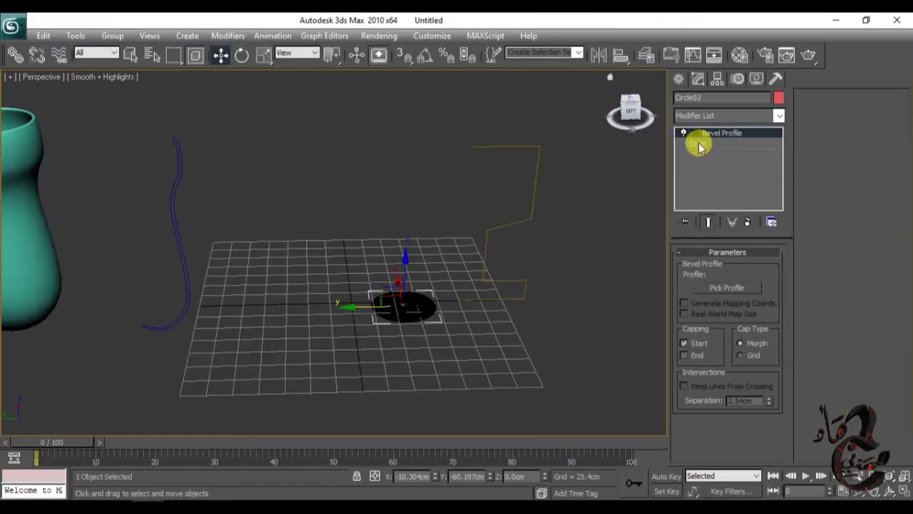
{"action": "left_click", "coordinate": [508, 222]}
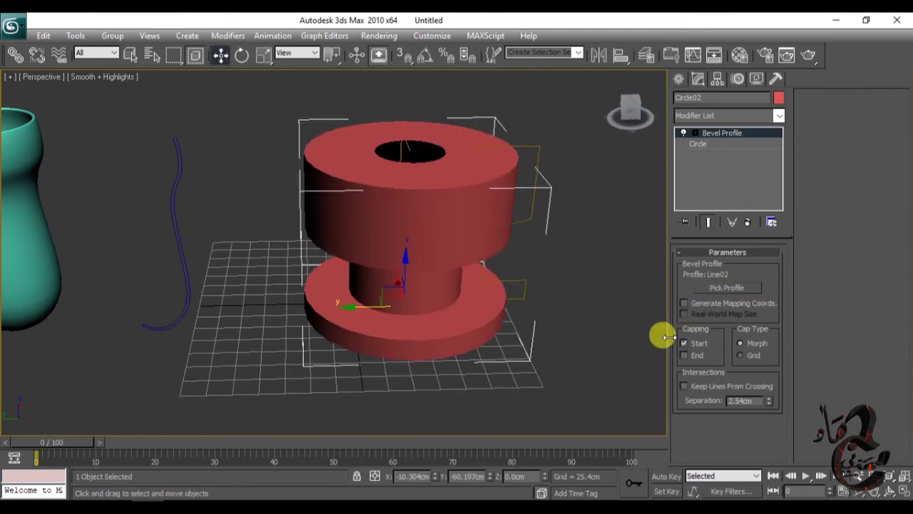
{"action": "middle_click_drag", "start_coordinate": [512, 291], "coordinate": [515, 287], "text": "alt"}
Adjust the Profile Gizmo to narrow the shape into a goblet
{"action": "left_click", "coordinate": [729, 144]}
{"action": "left_click_drag", "start_coordinate": [388, 294], "coordinate": [379, 314]}
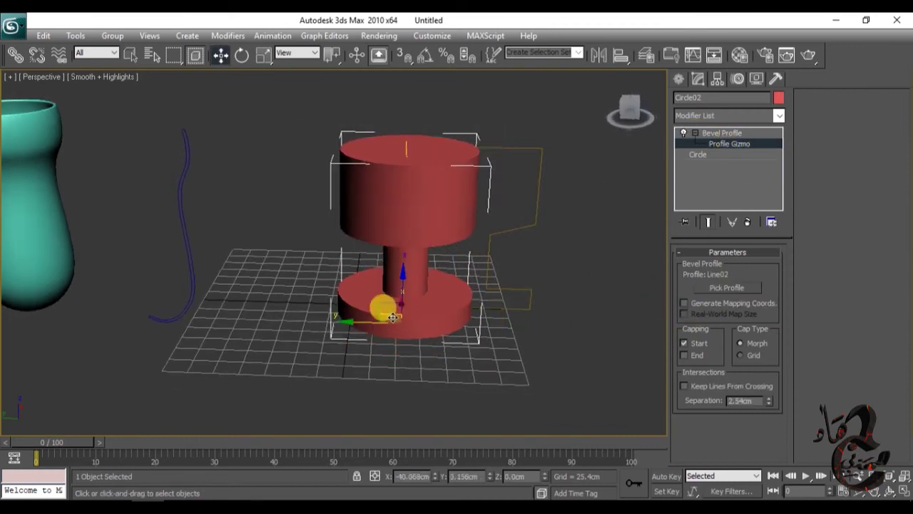
{"action": "middle_click_drag", "start_coordinate": [445, 330], "coordinate": [357, 336], "text": "alt"}
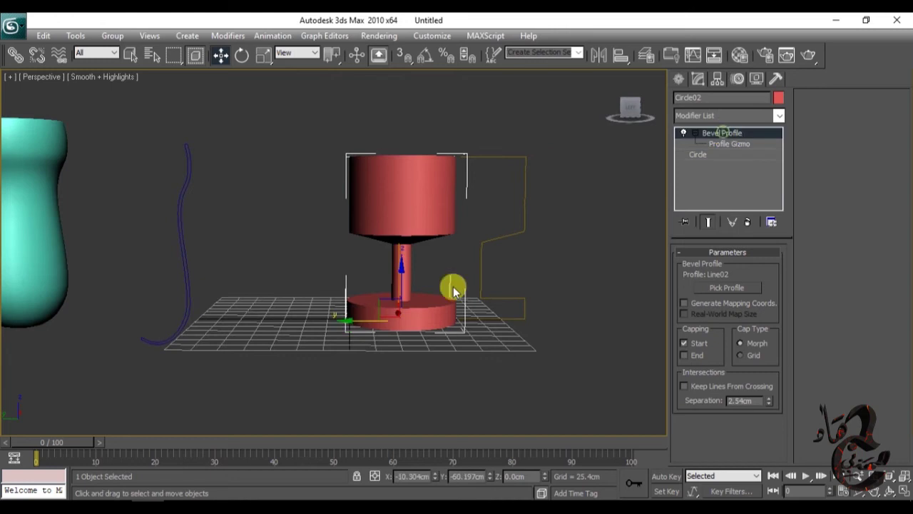
{"action": "middle_click_drag", "start_coordinate": [453, 292], "coordinate": [312, 312], "text": "alt"}
{"action": "left_click", "coordinate": [494, 321]}
{"action": "left_click", "coordinate": [485, 316]}
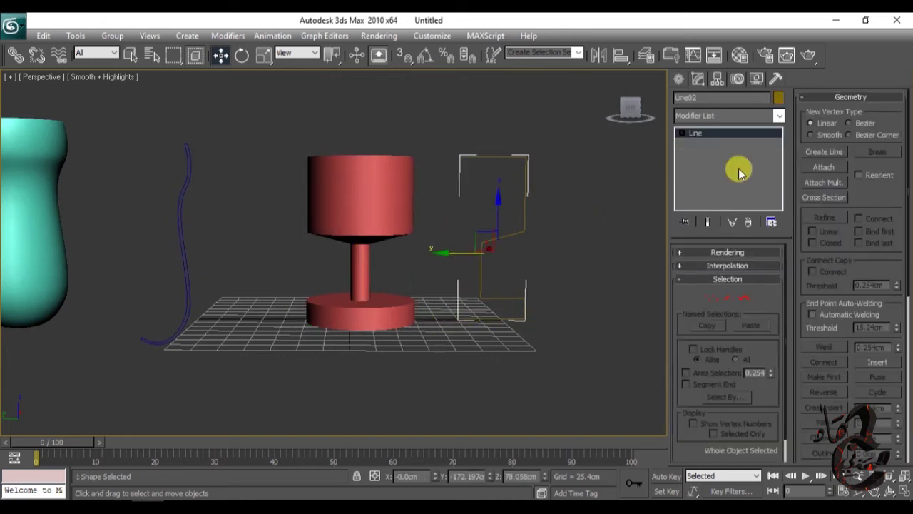
Move the lower profile vertices to flare and flatten the goblet's base
{"action": "left_click", "coordinate": [707, 144]}
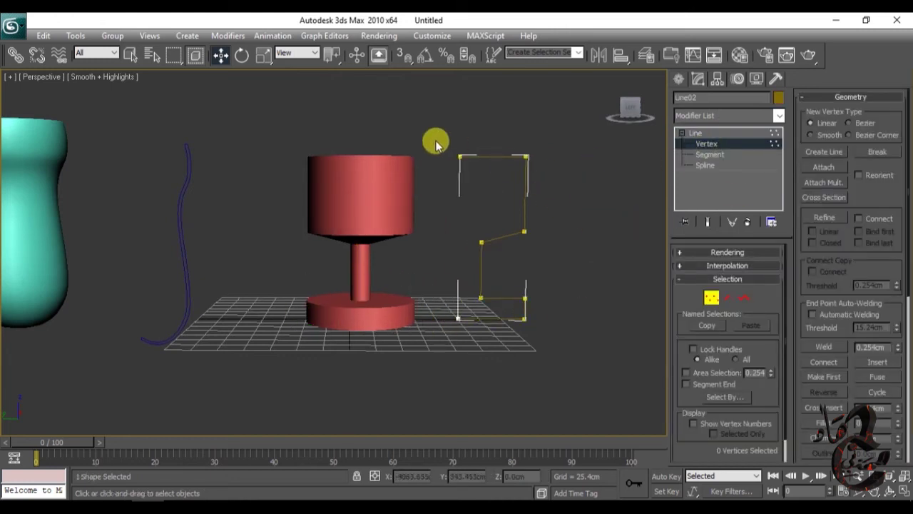
{"action": "left_click", "coordinate": [497, 243]}
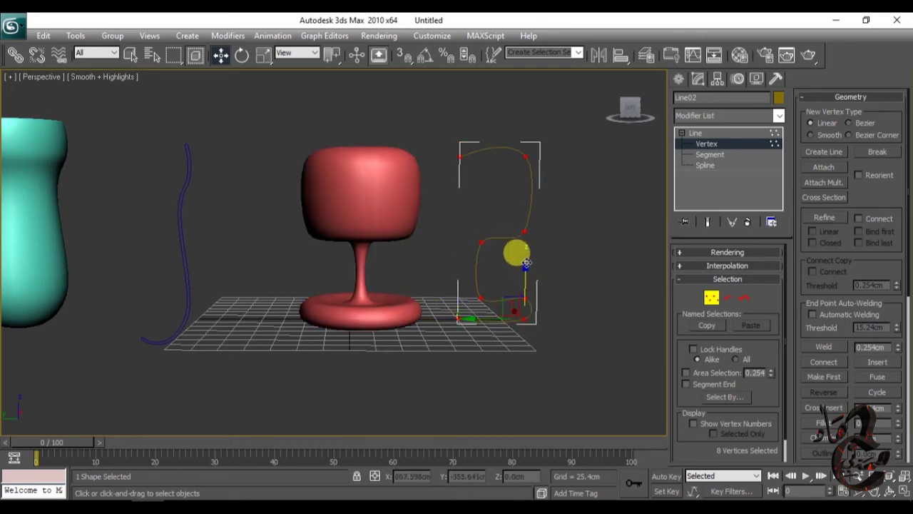
{"action": "key", "text": "ctrl+z"}
{"action": "scroll", "coordinate": [525, 331], "scroll_direction": "up", "scroll_amount": 2}
{"action": "scroll", "coordinate": [459, 350], "scroll_direction": "up", "scroll_amount": 1}
{"action": "left_click", "coordinate": [561, 321]}
{"action": "left_click_drag", "start_coordinate": [553, 304], "coordinate": [564, 305]}
{"action": "left_click", "coordinate": [495, 321]}
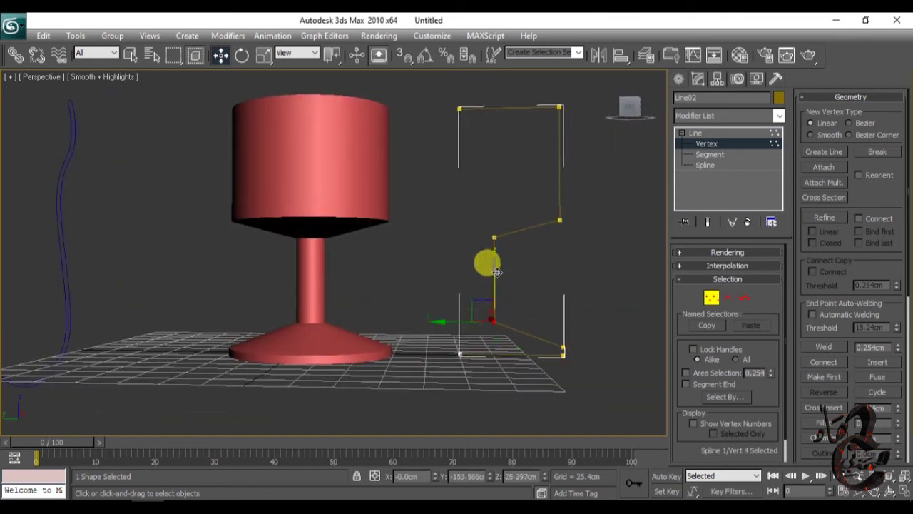
{"action": "left_click_drag", "start_coordinate": [497, 275], "coordinate": [493, 287]}
{"action": "left_click", "coordinate": [494, 238]}
{"action": "left_click", "coordinate": [559, 220]}
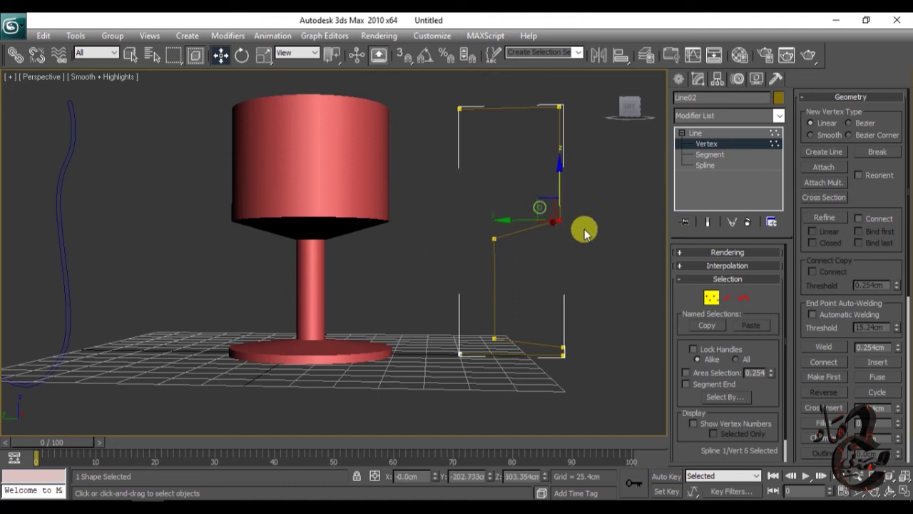
{"action": "mouse_move", "coordinate": [561, 187]}
{"action": "middle_mouse_down", "text": "alt"}
{"action": "mouse_move", "coordinate": [493, 122]}
{"action": "mouse_move", "coordinate": [519, 151]}
{"action": "middle_mouse_up", "text": "alt"}
{"action": "left_click", "coordinate": [495, 152]}
Set all Line02 vertices to Smooth and raise the upper vertices to round the bowl
{"action": "left_click_drag", "start_coordinate": [445, 92], "coordinate": [581, 322]}
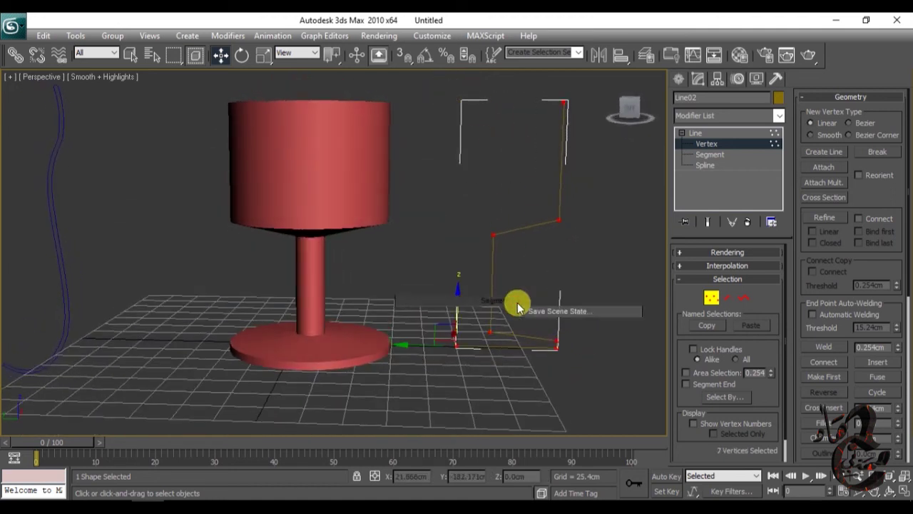
{"action": "right_click", "coordinate": [524, 326]}
{"action": "left_click", "coordinate": [495, 264]}
{"action": "middle_click_drag", "start_coordinate": [495, 265], "coordinate": [534, 283], "text": "alt"}
{"action": "left_click", "coordinate": [492, 332]}
{"action": "left_click_drag", "start_coordinate": [453, 332], "coordinate": [571, 341]}
{"action": "left_click_drag", "start_coordinate": [555, 219], "coordinate": [556, 199]}
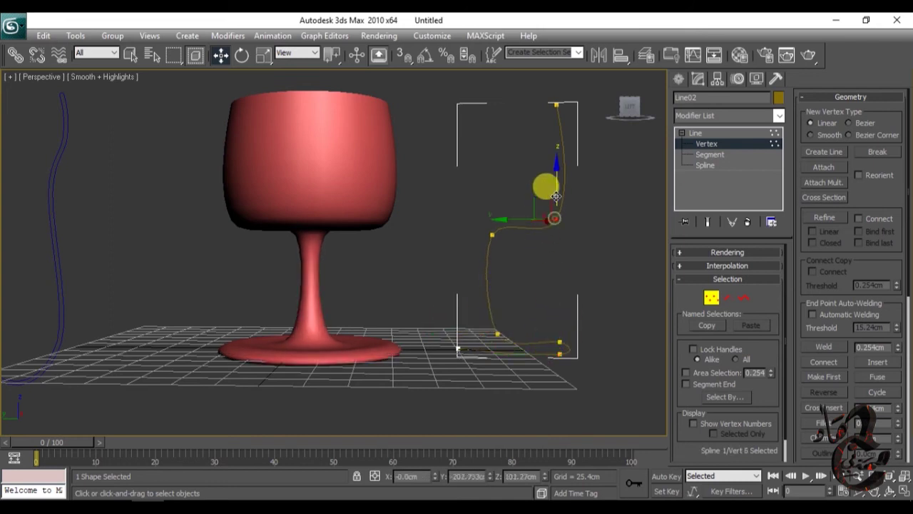
{"action": "mouse_move", "coordinate": [491, 234]}
{"action": "left_mouse_down"}
{"action": "mouse_move", "coordinate": [450, 237]}
{"action": "mouse_move", "coordinate": [489, 198]}
{"action": "left_mouse_up"}
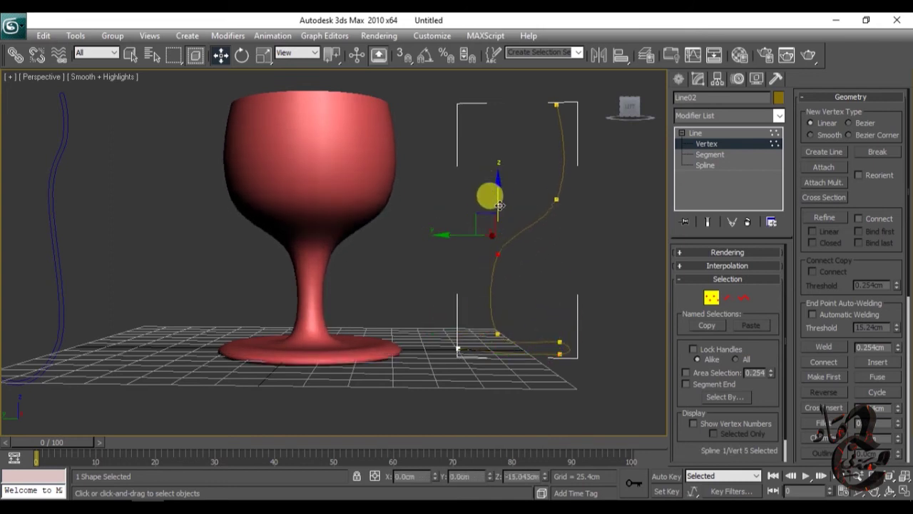
Reposition the lower vertices to curve the slender stem
{"action": "left_click_drag", "start_coordinate": [425, 302], "coordinate": [500, 342]}
{"action": "left_click_drag", "start_coordinate": [569, 306], "coordinate": [513, 359]}
{"action": "left_click_drag", "start_coordinate": [492, 305], "coordinate": [515, 356]}
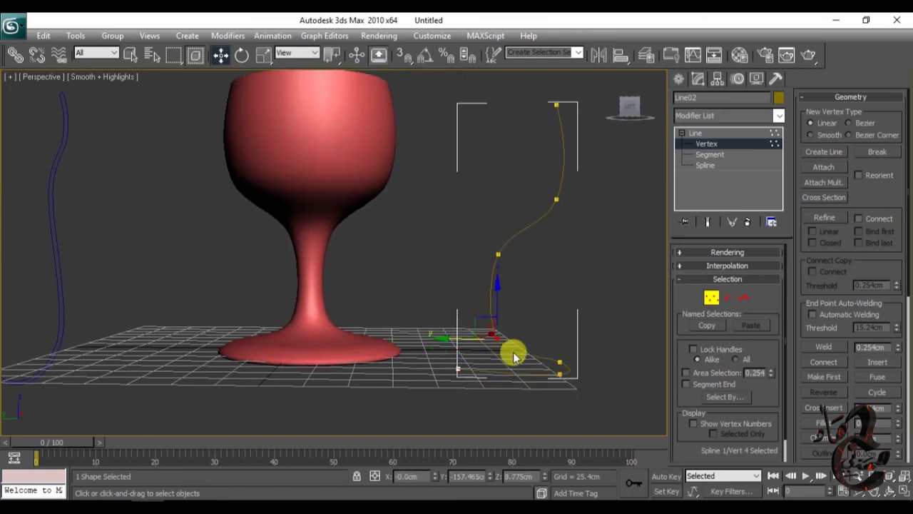
{"action": "left_click", "coordinate": [539, 309]}
{"action": "middle_click_drag", "start_coordinate": [539, 308], "coordinate": [407, 279], "text": "alt"}
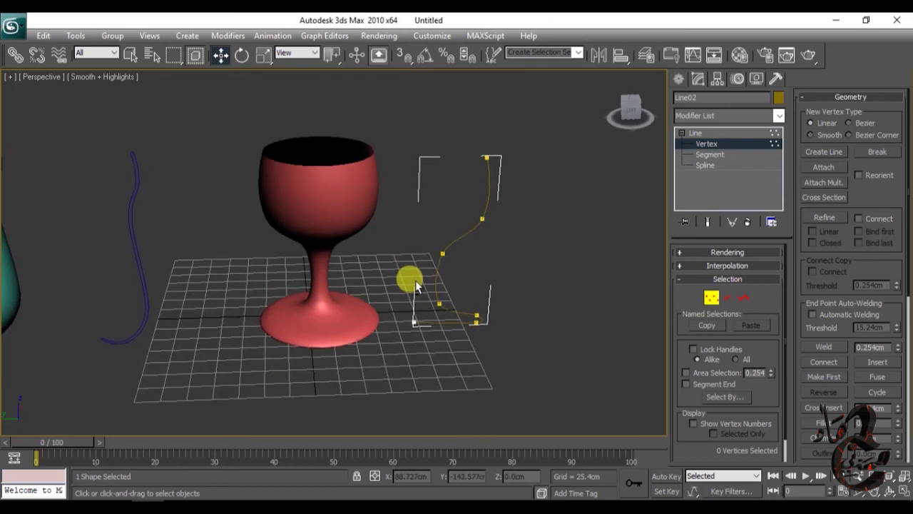
{"action": "left_click_drag", "start_coordinate": [397, 143], "coordinate": [520, 351]}
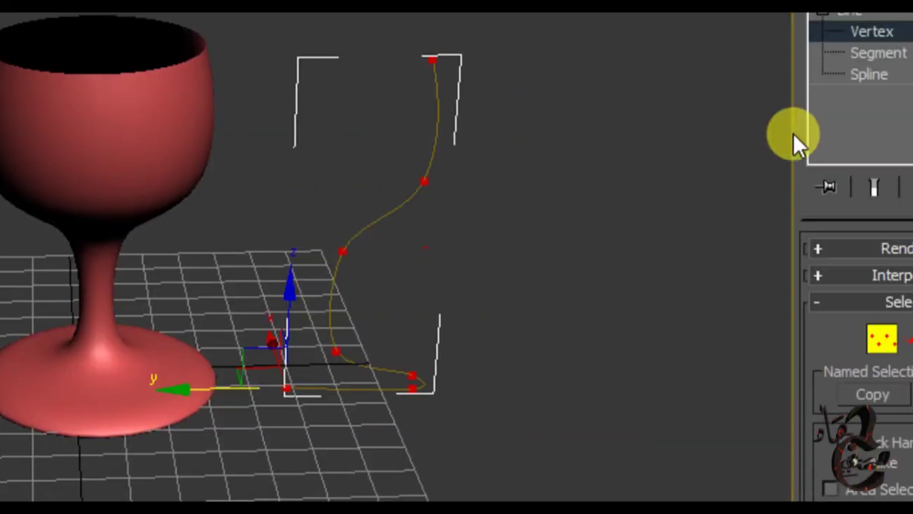
Outline Line02 into a parallel double line to give the glass thick walls
{"action": "left_click", "coordinate": [718, 167]}
{"action": "left_click", "coordinate": [824, 373]}
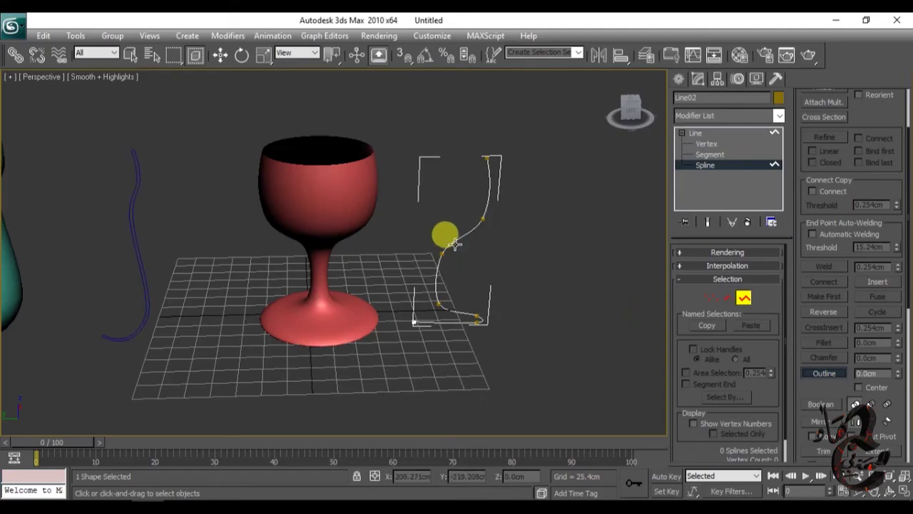
{"action": "left_click_drag", "start_coordinate": [454, 243], "coordinate": [460, 231]}
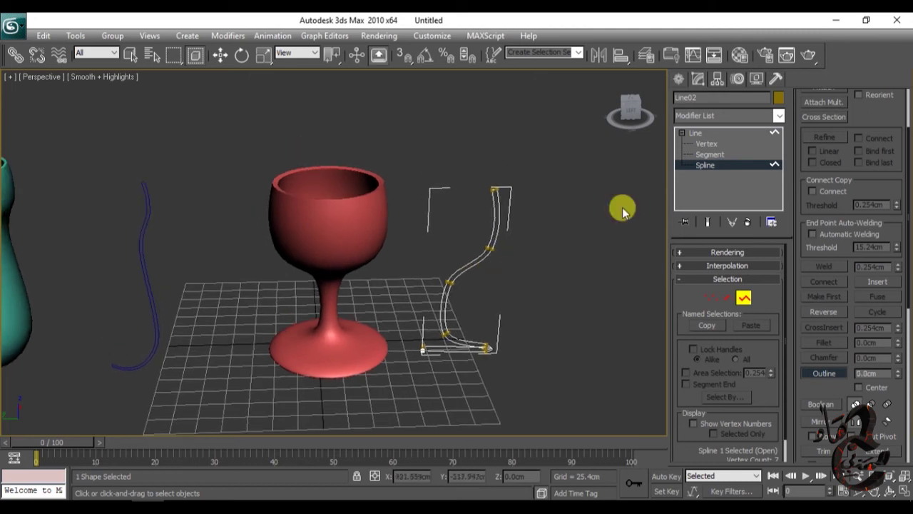
Fillet the top vertex of the outlined profile to round the rim
{"action": "left_click", "coordinate": [706, 143]}
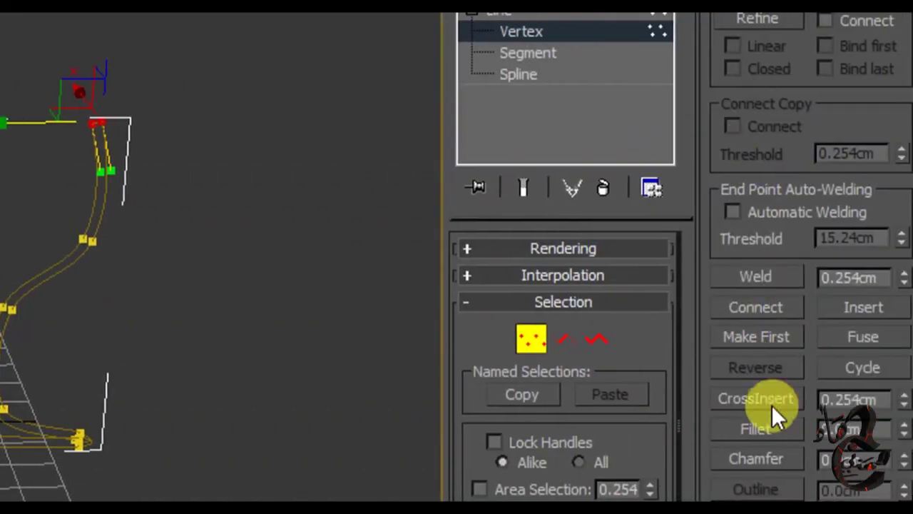
{"action": "left_click", "coordinate": [759, 425]}
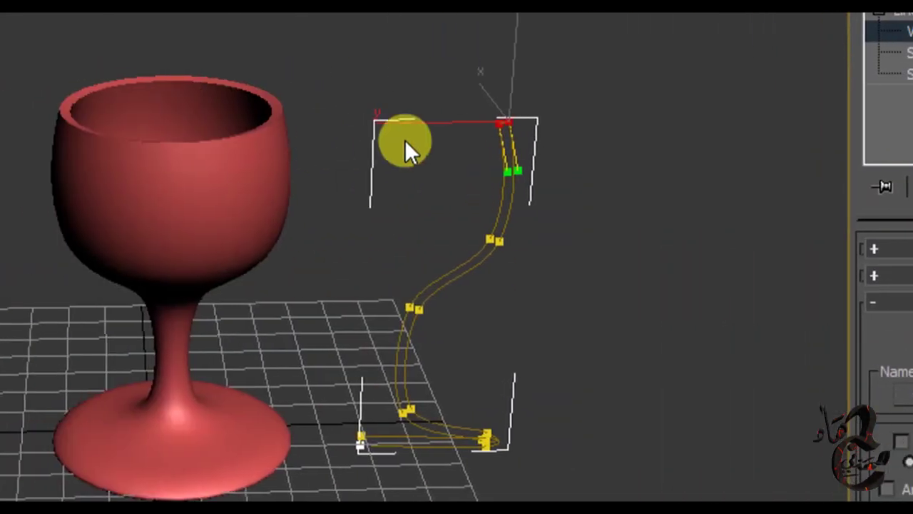
{"action": "left_click", "coordinate": [405, 139]}
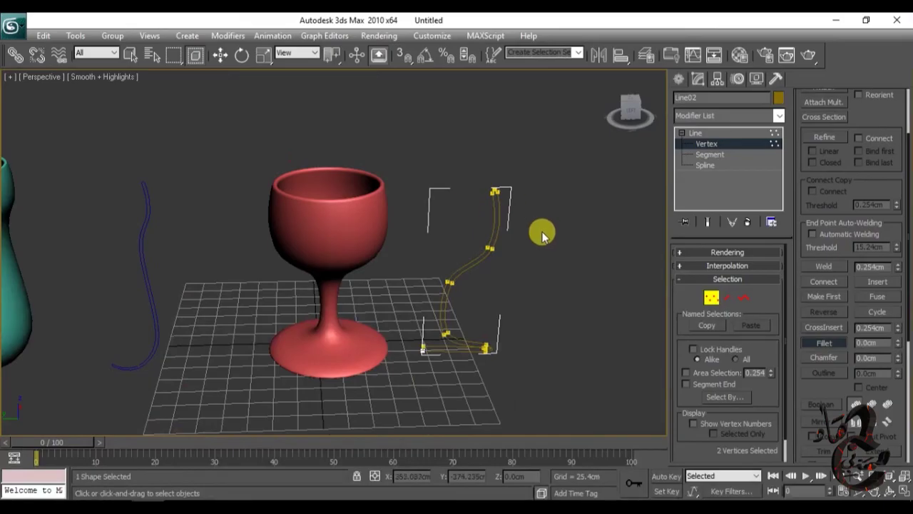
{"action": "left_click", "coordinate": [687, 126]}
Move the bottom profile vertices to close the hole in the glass base
{"action": "mouse_move", "coordinate": [399, 200]}
{"action": "middle_mouse_down", "text": "alt"}
{"action": "mouse_move", "coordinate": [393, 285]}
{"action": "mouse_move", "coordinate": [394, 199]}
{"action": "mouse_move", "coordinate": [424, 330]}
{"action": "middle_mouse_up", "text": "alt"}
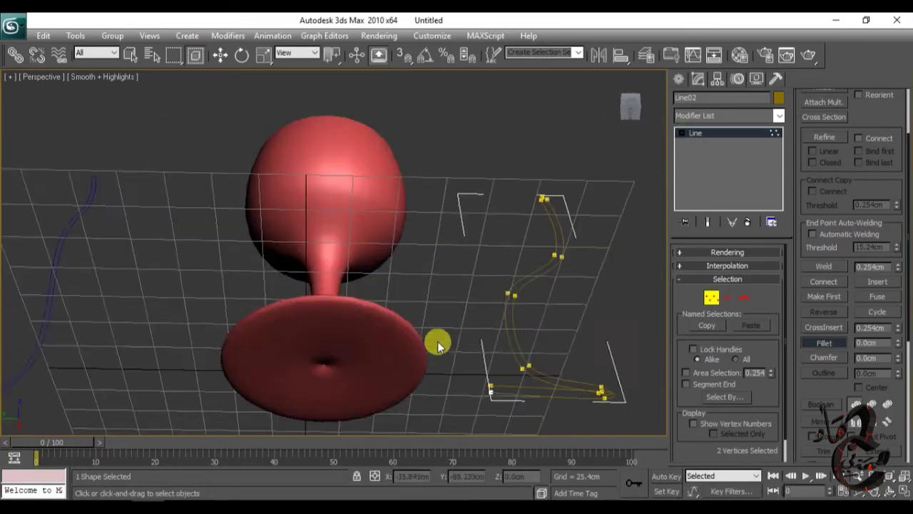
{"action": "scroll", "coordinate": [423, 331], "scroll_direction": "up", "scroll_amount": 5}
{"action": "key", "text": "w"}
{"action": "left_click", "coordinate": [682, 133]}
{"action": "left_click", "coordinate": [706, 144]}
{"action": "left_click", "coordinate": [498, 325]}
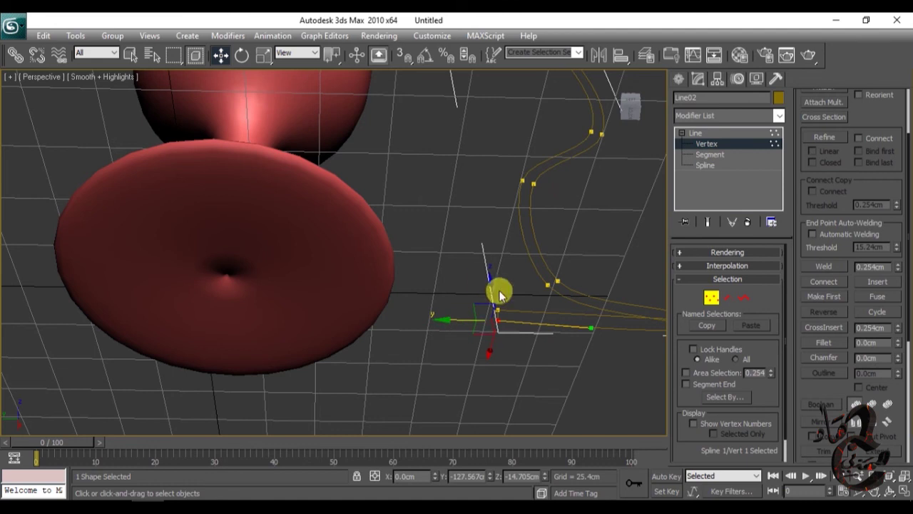
{"action": "mouse_move", "coordinate": [451, 320]}
{"action": "left_mouse_down"}
{"action": "mouse_move", "coordinate": [530, 340]}
{"action": "mouse_move", "coordinate": [495, 284]}
{"action": "left_mouse_up"}
{"action": "mouse_move", "coordinate": [494, 284]}
{"action": "middle_mouse_down", "text": "alt"}
{"action": "mouse_move", "coordinate": [439, 316]}
{"action": "mouse_move", "coordinate": [368, 295]}
{"action": "middle_mouse_up", "text": "alt"}
{"action": "scroll", "coordinate": [438, 316], "scroll_direction": "down", "scroll_amount": 5}
Check the profile vertices, then move the finished wine glass beside the vase
{"action": "left_click", "coordinate": [458, 225]}
{"action": "middle_click_drag", "start_coordinate": [457, 226], "coordinate": [378, 261], "text": "alt"}
{"action": "left_click", "coordinate": [428, 194]}
{"action": "mouse_move", "coordinate": [418, 187]}
{"action": "middle_mouse_down", "text": "alt"}
{"action": "mouse_move", "coordinate": [438, 267]}
{"action": "mouse_move", "coordinate": [432, 277]}
{"action": "mouse_move", "coordinate": [404, 273]}
{"action": "mouse_move", "coordinate": [411, 297]}
{"action": "mouse_move", "coordinate": [381, 264]}
{"action": "mouse_move", "coordinate": [534, 296]}
{"action": "mouse_move", "coordinate": [398, 238]}
{"action": "middle_mouse_up", "text": "alt"}
{"action": "left_click", "coordinate": [480, 302]}
{"action": "left_click", "coordinate": [397, 239]}
{"action": "scroll", "coordinate": [397, 238], "scroll_direction": "down", "scroll_amount": 3}
{"action": "left_click", "coordinate": [693, 133]}
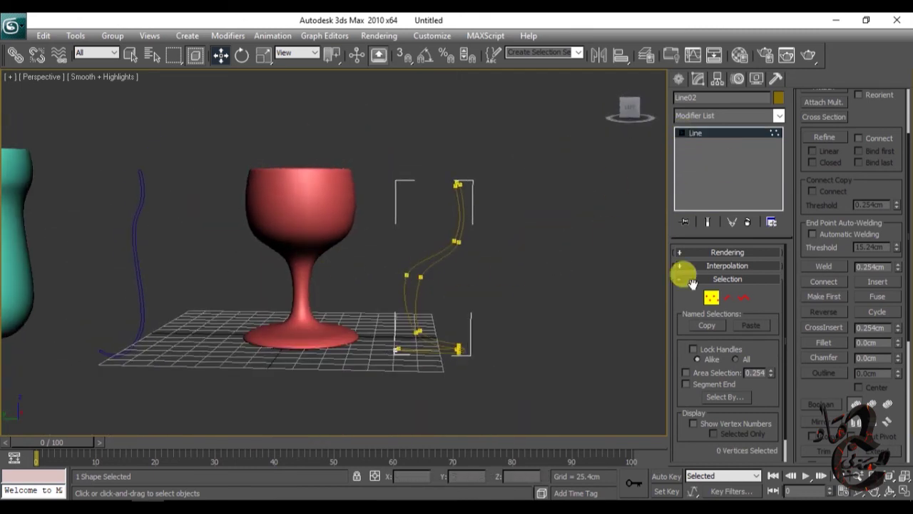
{"action": "left_click", "coordinate": [296, 231]}
{"action": "scroll", "coordinate": [306, 280], "scroll_direction": "down", "scroll_amount": 2}
{"action": "mouse_move", "coordinate": [306, 280]}
{"action": "left_mouse_down"}
{"action": "mouse_move", "coordinate": [67, 279]}
{"action": "mouse_move", "coordinate": [108, 349]}
{"action": "left_mouse_up"}
Scale the wine glass down beside the vase
{"action": "key", "text": "r"}
{"action": "left_click", "coordinate": [108, 350]}
{"action": "key", "text": "w"}
{"action": "middle_click_drag", "start_coordinate": [141, 306], "coordinate": [204, 299], "text": "alt"}
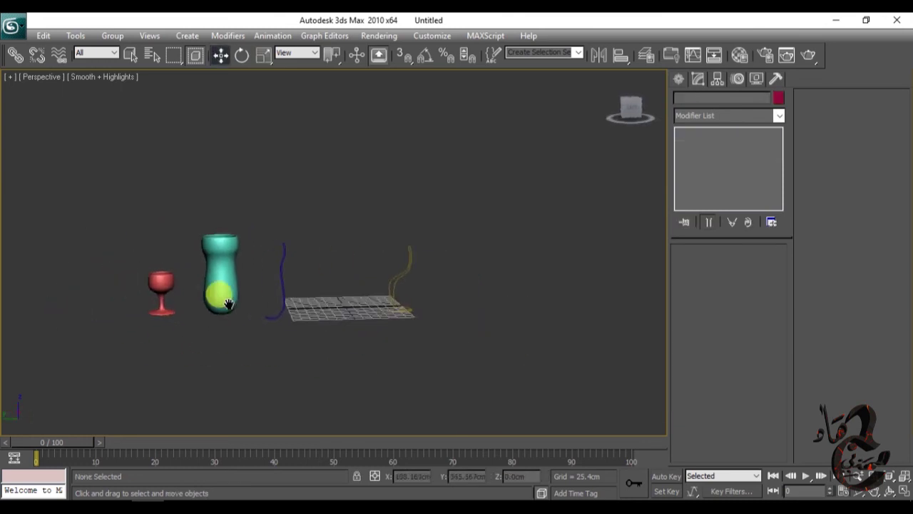
{"action": "scroll", "coordinate": [235, 279], "scroll_direction": "up", "scroll_amount": 3}
{"action": "scroll", "coordinate": [157, 300], "scroll_direction": "up", "scroll_amount": 2}
Draw a third small circle, Circle03, in the Top viewport
{"action": "key", "text": "alt+w"}
{"action": "left_click", "coordinate": [678, 79]}
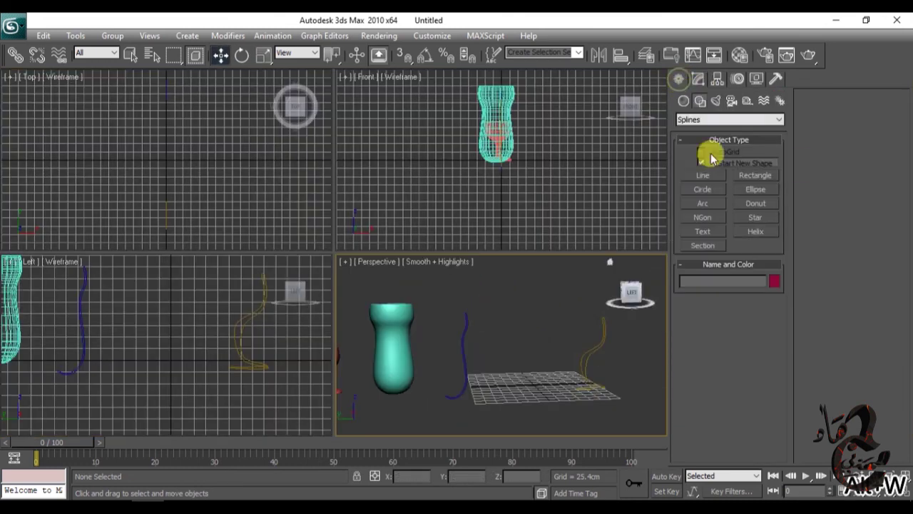
{"action": "left_click", "coordinate": [703, 189]}
{"action": "left_click_drag", "start_coordinate": [172, 157], "coordinate": [182, 162]}
{"action": "key", "text": "w"}
{"action": "right_click", "coordinate": [176, 364]}
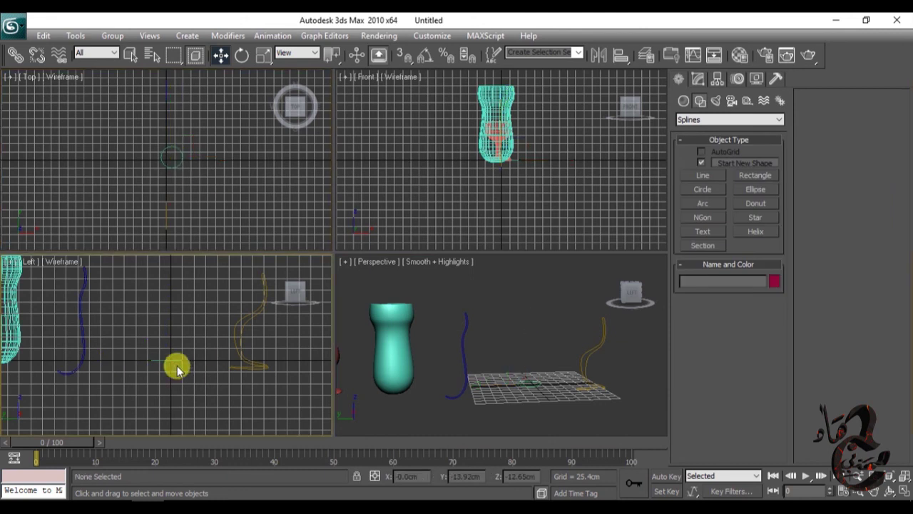
Draw a three-point profile line in the maximized Left view
{"action": "key", "text": "alt+w"}
{"action": "middle_click_drag", "start_coordinate": [371, 278], "coordinate": [381, 284]}
{"action": "left_click", "coordinate": [702, 175]}
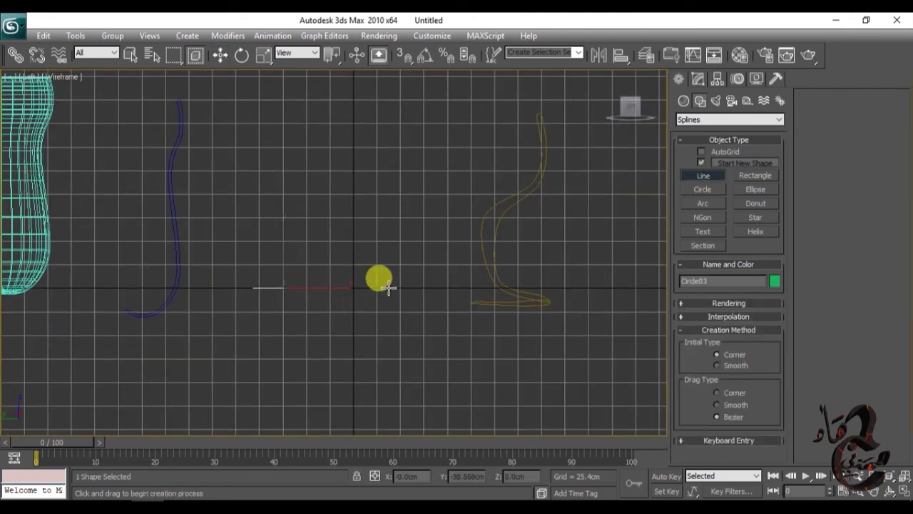
{"action": "left_click", "coordinate": [377, 287]}
{"action": "left_click", "coordinate": [417, 288]}
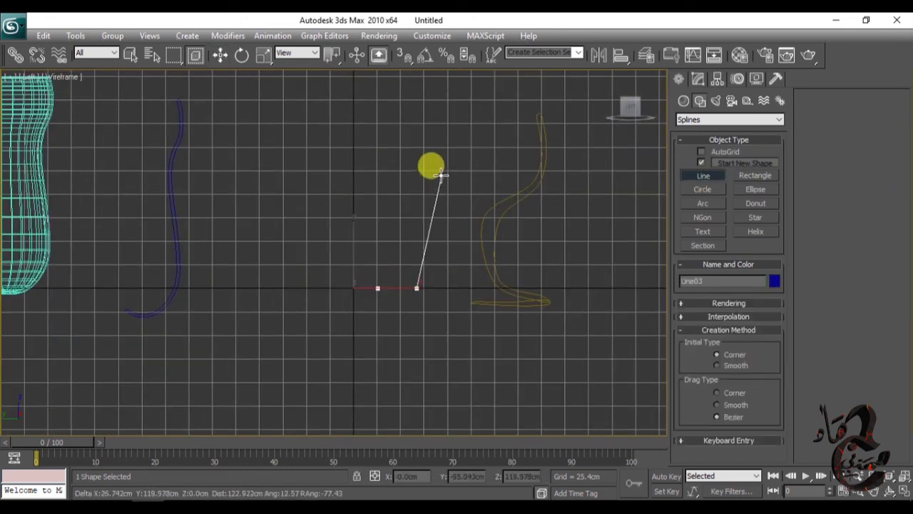
{"action": "left_click", "coordinate": [438, 171]}
{"action": "right_click", "coordinate": [407, 300]}
Move Line02, the glass profile, to the far left
{"action": "key", "text": "alt+w"}
{"action": "right_click", "coordinate": [540, 377]}
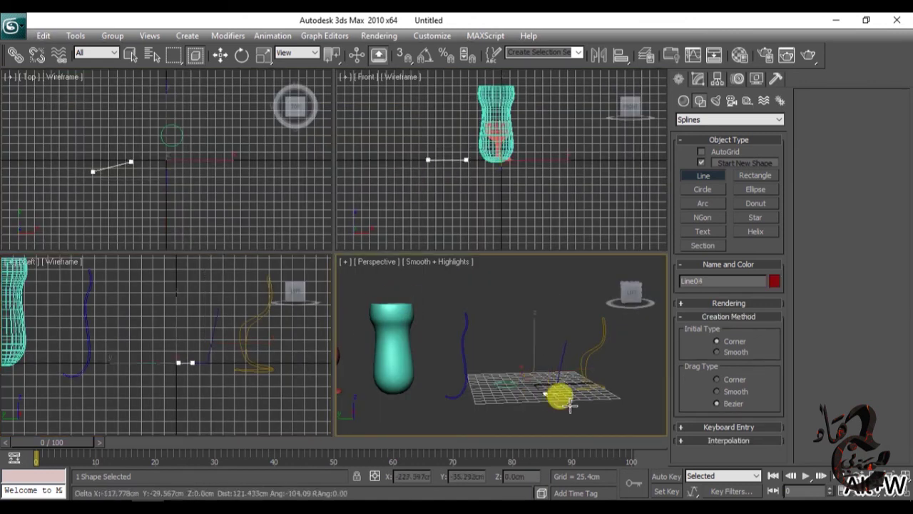
{"action": "key", "text": "alt+w"}
{"action": "key", "text": "w"}
{"action": "left_click", "coordinate": [500, 316]}
{"action": "left_click_drag", "start_coordinate": [499, 316], "coordinate": [14, 271]}
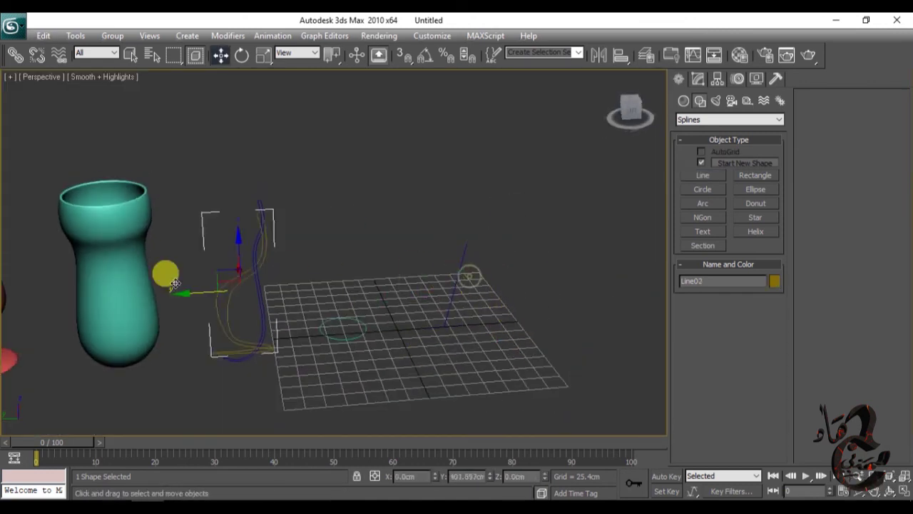
Center Circle03 on the grid and apply Bevel Profile with Line03 as the profile
{"action": "left_click", "coordinate": [345, 318]}
{"action": "left_click_drag", "start_coordinate": [371, 326], "coordinate": [424, 340]}
{"action": "left_click", "coordinate": [698, 79]}
{"action": "left_click", "coordinate": [779, 115]}
{"action": "left_click", "coordinate": [727, 156]}
{"action": "left_click", "coordinate": [727, 286]}
{"action": "left_click", "coordinate": [445, 284]}
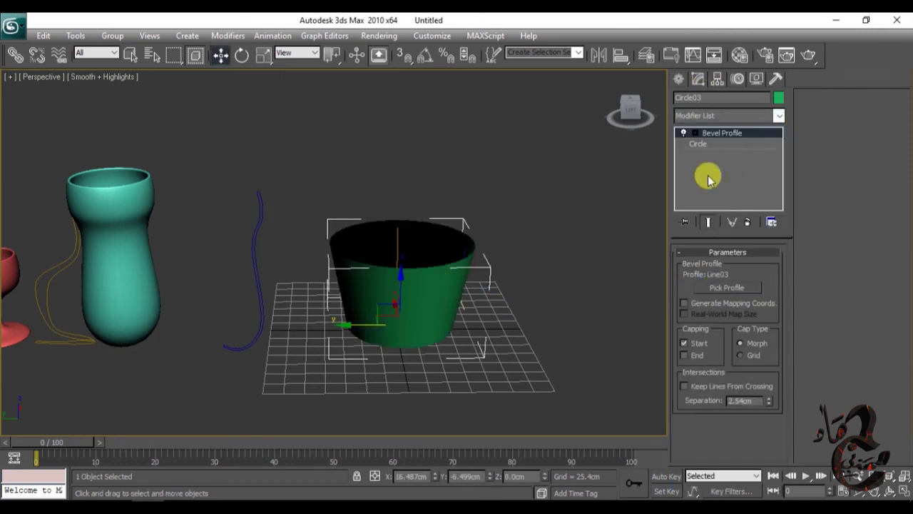
Inspect the green cup, then select Line03 at the vertex sub-object level
{"action": "left_click", "coordinate": [728, 143]}
{"action": "middle_click_drag", "start_coordinate": [388, 316], "coordinate": [514, 285], "text": "alt"}
{"action": "left_click", "coordinate": [695, 133]}
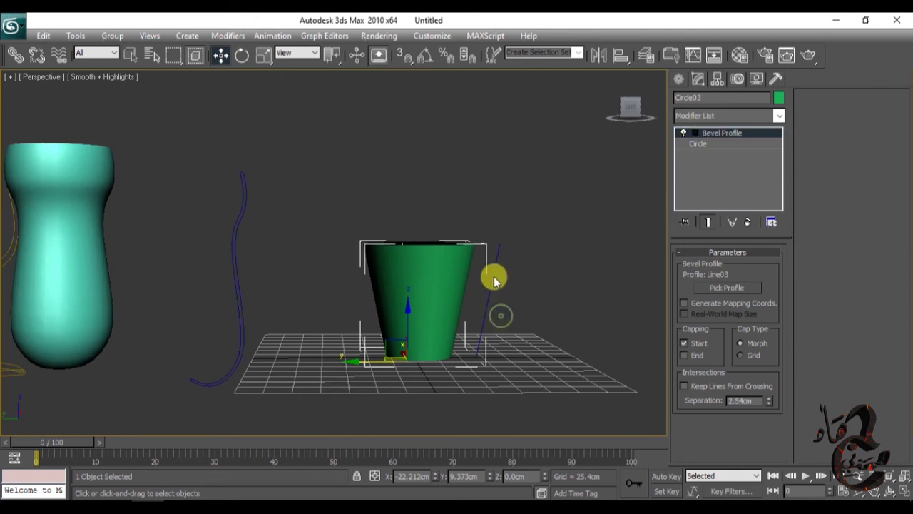
{"action": "mouse_move", "coordinate": [613, 314]}
{"action": "middle_mouse_down", "text": "alt"}
{"action": "mouse_move", "coordinate": [557, 292]}
{"action": "mouse_move", "coordinate": [582, 271]}
{"action": "middle_mouse_up", "text": "alt"}
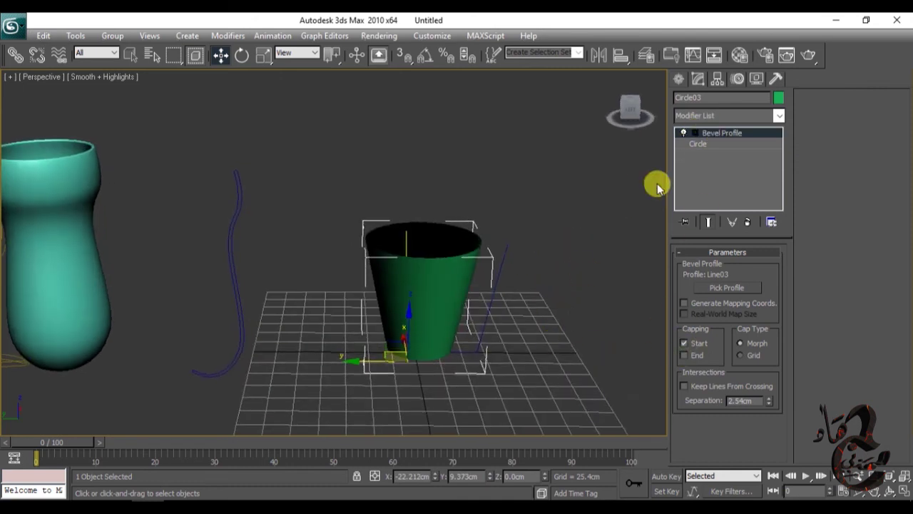
{"action": "left_click", "coordinate": [542, 266]}
{"action": "middle_click_drag", "start_coordinate": [480, 320], "coordinate": [514, 299], "text": "alt"}
{"action": "left_click", "coordinate": [712, 297]}
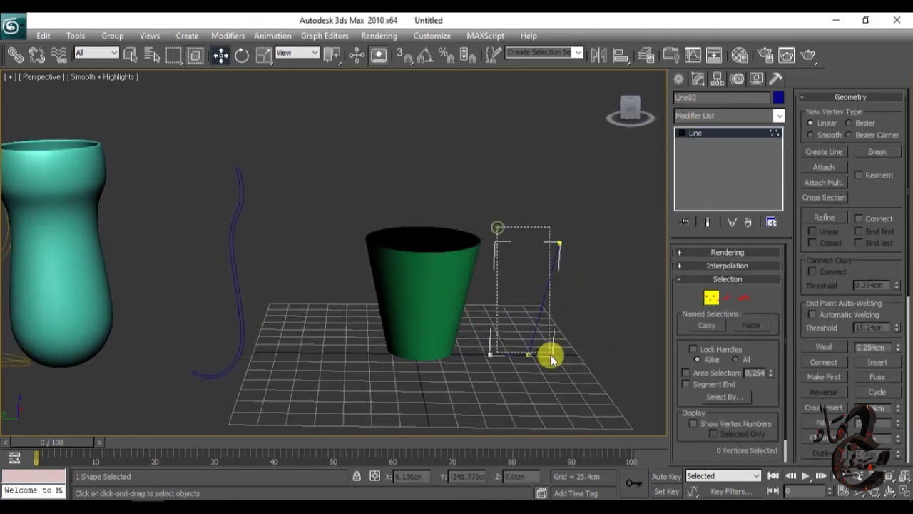
Outline Line03's spline by about 5.272cm to give the cup thick walls
{"action": "left_click_drag", "start_coordinate": [554, 378], "coordinate": [474, 207]}
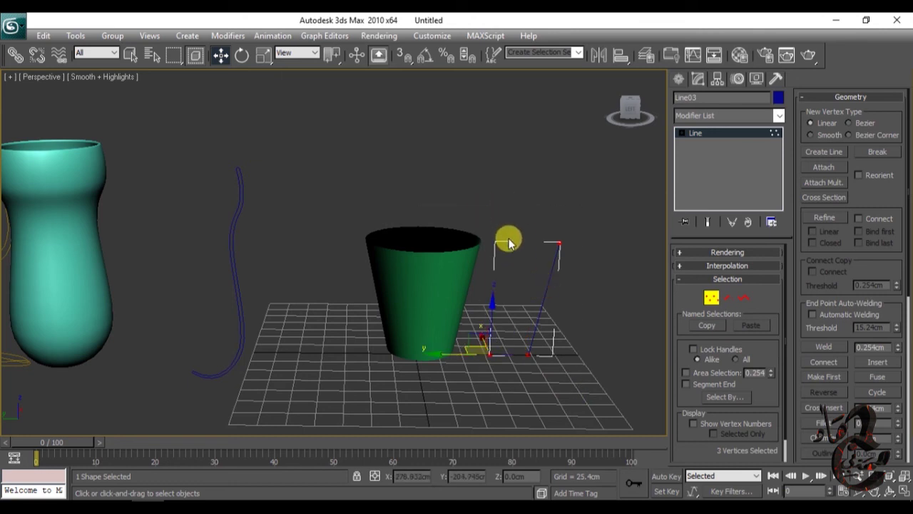
{"action": "left_click", "coordinate": [510, 215]}
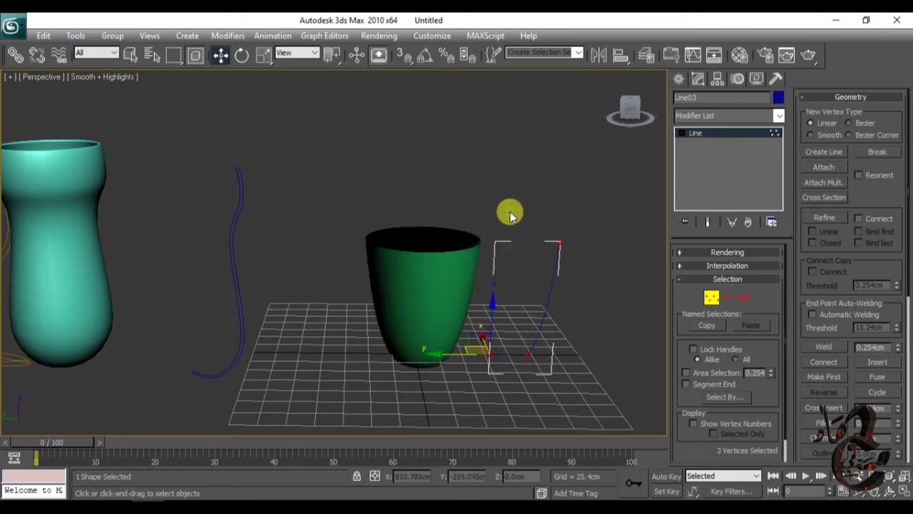
{"action": "key", "text": "ctrl+z"}
{"action": "left_click", "coordinate": [705, 165]}
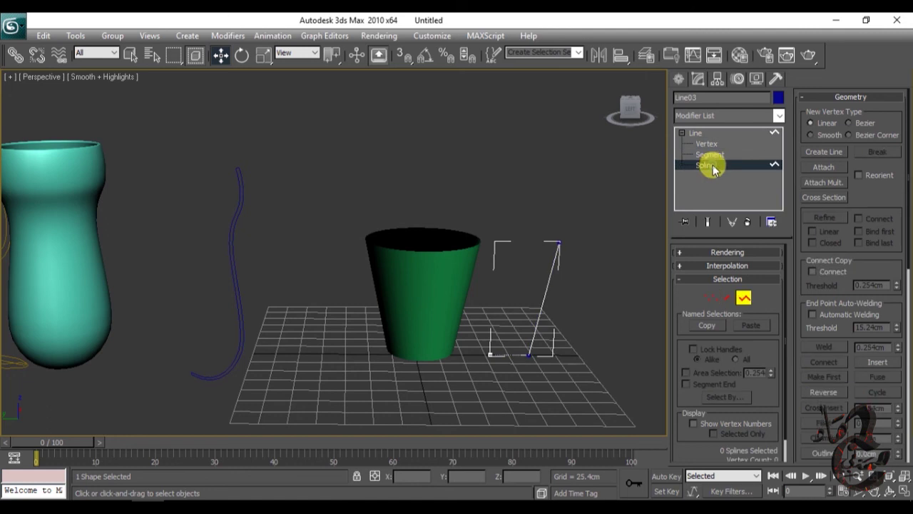
{"action": "left_click", "coordinate": [824, 351]}
{"action": "left_click_drag", "start_coordinate": [536, 287], "coordinate": [548, 293]}
Reframe the view so the cup, glass and vase appear side by side
{"action": "left_click", "coordinate": [716, 143]}
{"action": "middle_click_drag", "start_coordinate": [545, 209], "coordinate": [615, 187], "text": "alt"}
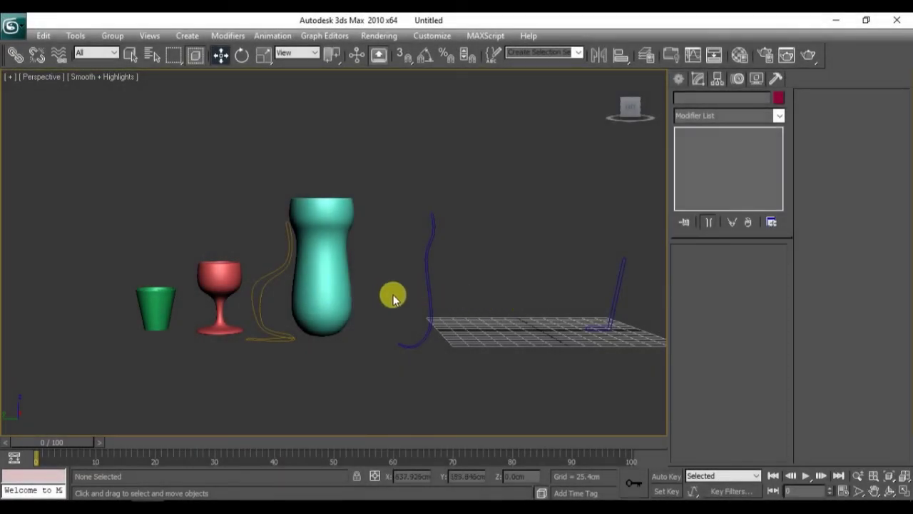
{"action": "middle_click_drag", "start_coordinate": [369, 305], "coordinate": [283, 311]}
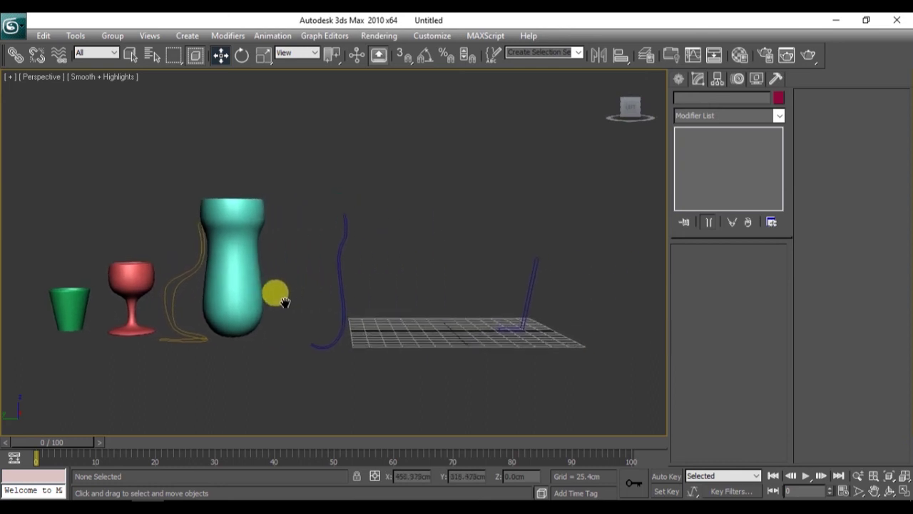